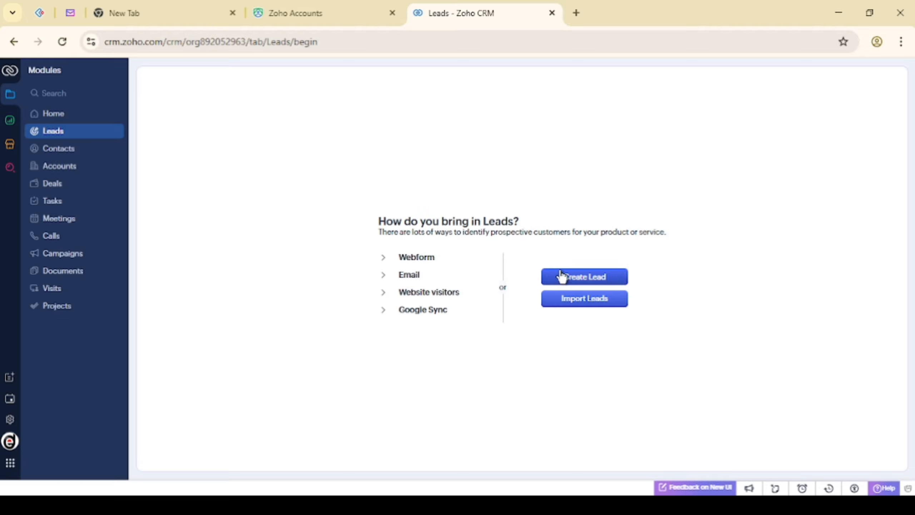
Open a blank Create Lead form from the Leads page
click(562, 276)
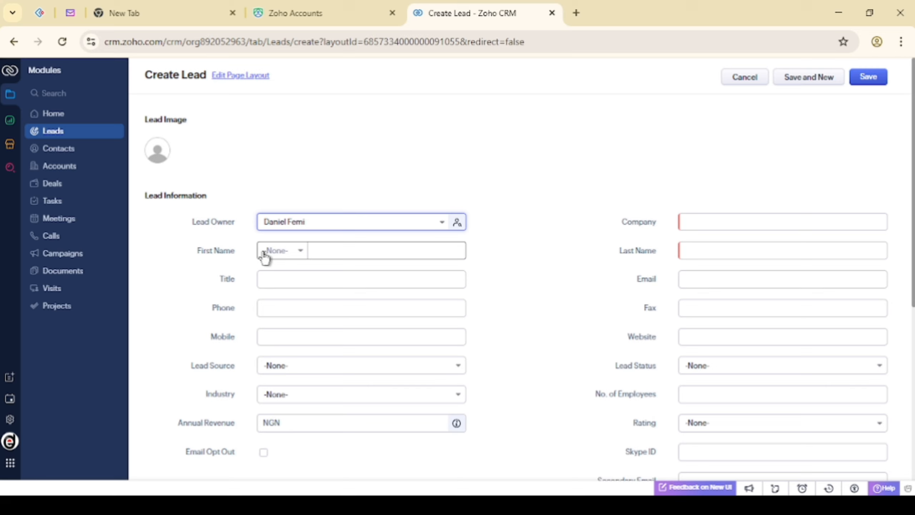
Enter the lead's first name in the First Name field
click(344, 253)
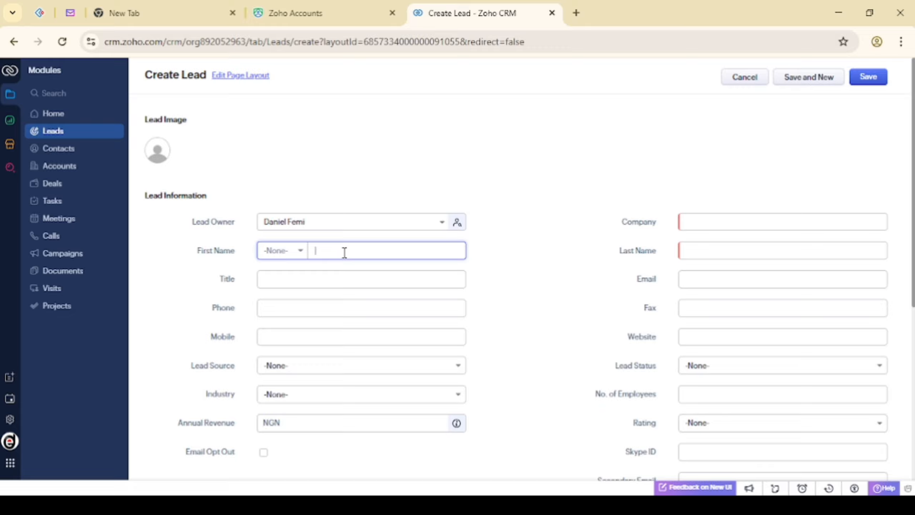
Set the lead's title to CFO and enter their phone number
click(313, 282)
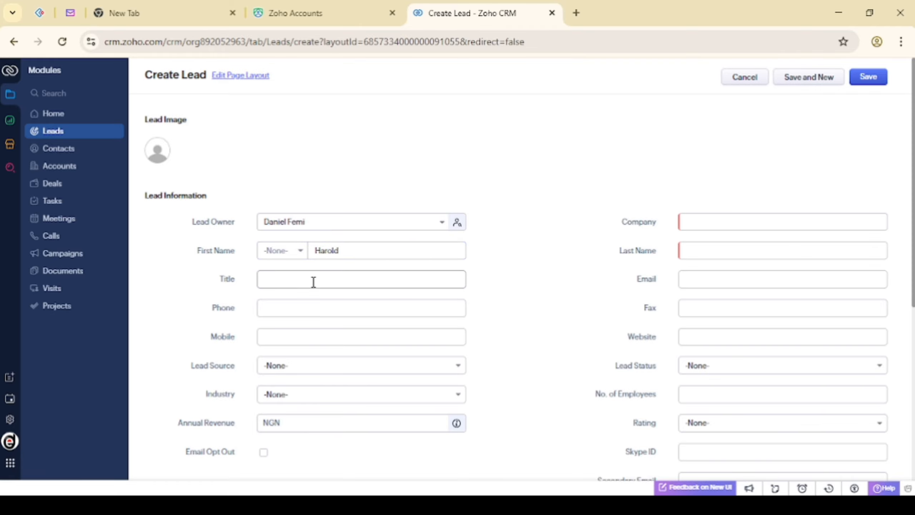
click(313, 282)
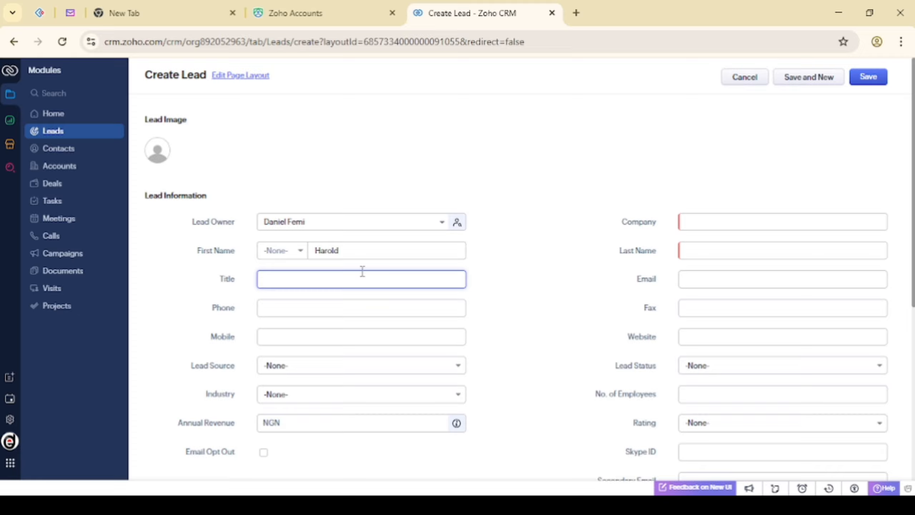
text(CFO)
click(519, 307)
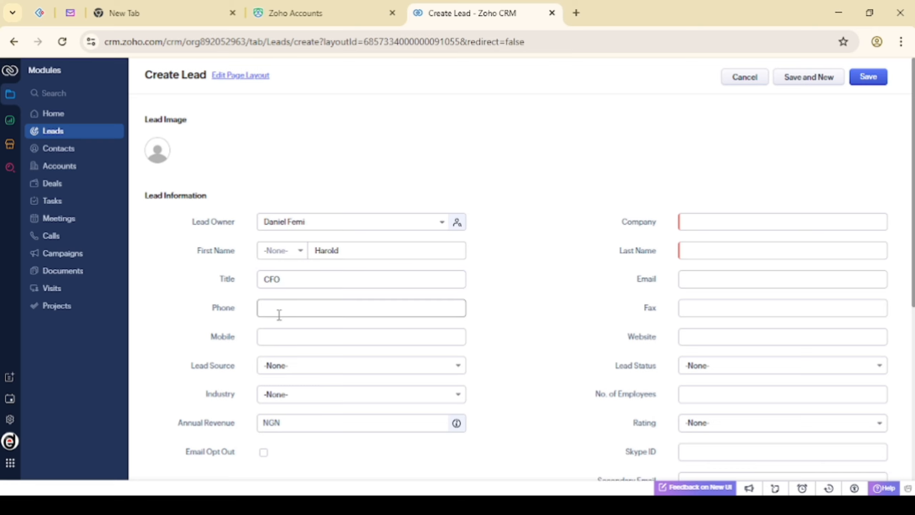
click(268, 310)
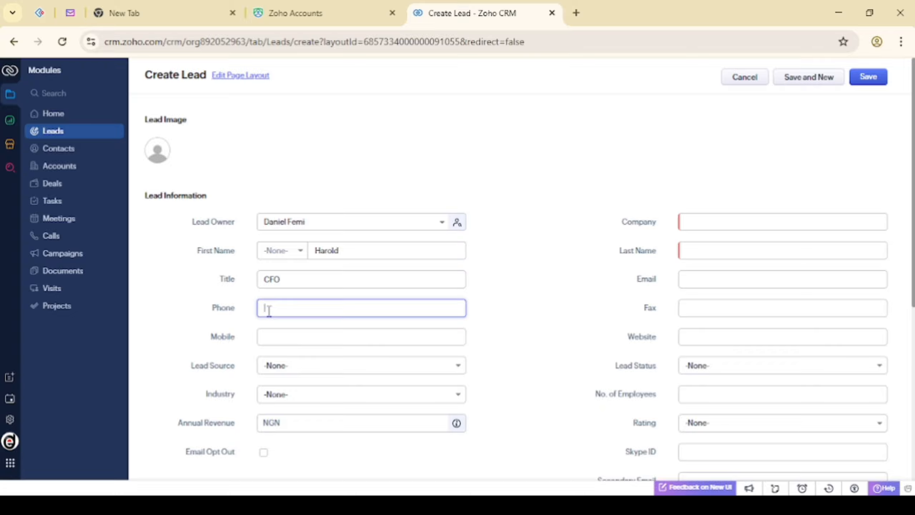
click(701, 220)
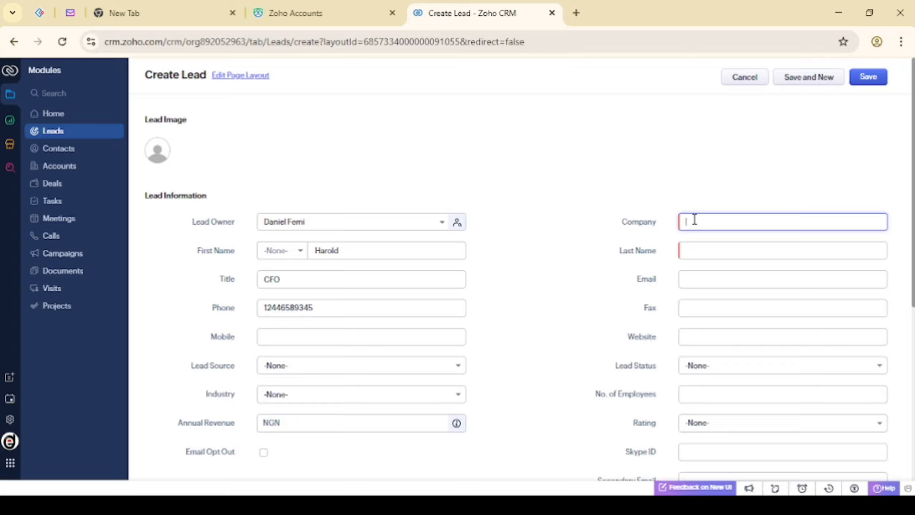
Enter the company Steve Globals and the lead's last name
text(s)
key(BackSpace)
text(Steve Goab)
key(BackSpace)
key(BackSpace)
key(BackSpace)
text(lobals)
click(707, 251)
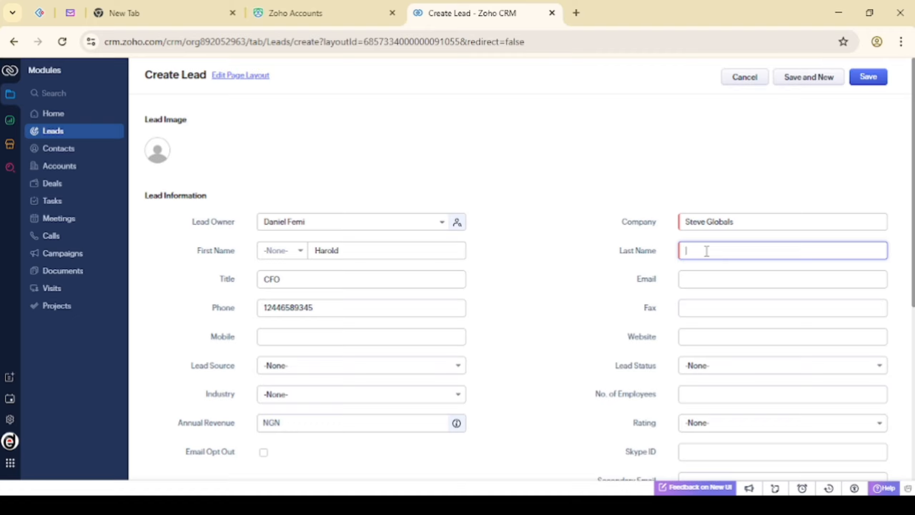
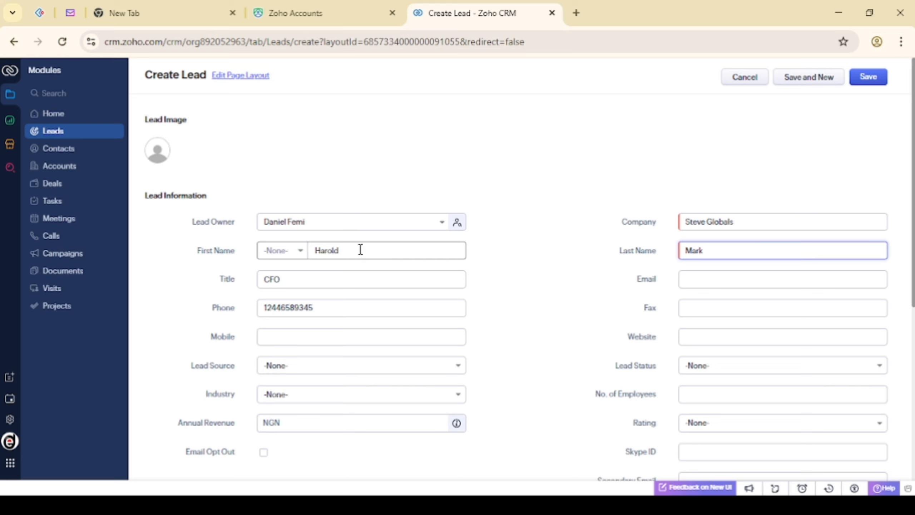
Enter the lead's e-mail address, correcting typos along the way
click(700, 281)
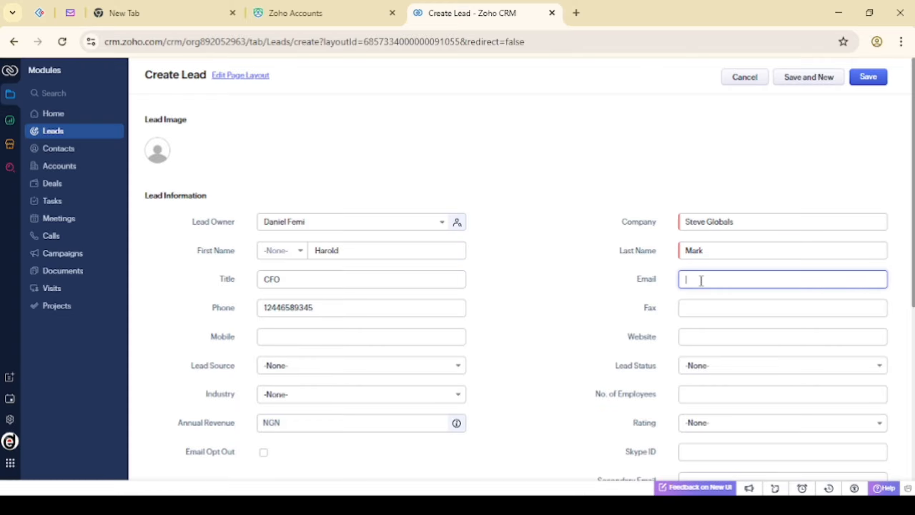
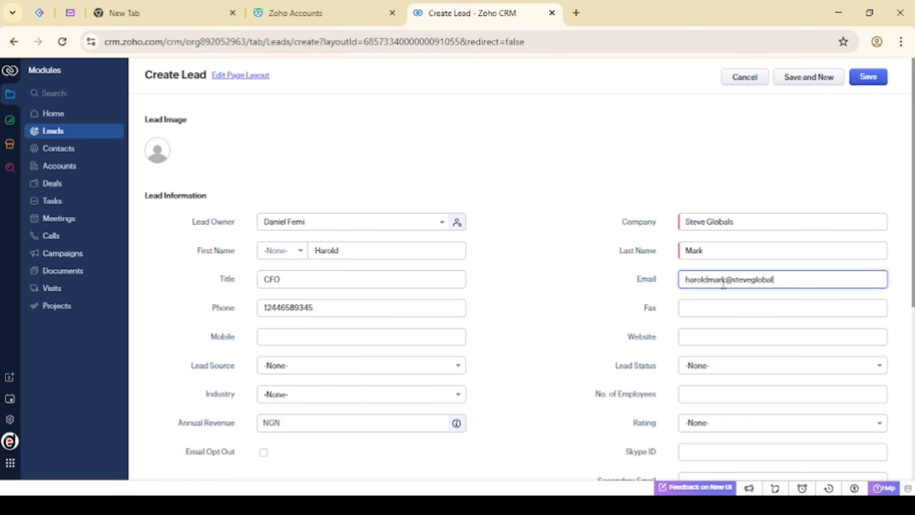
Set the website to steveglobals.org and enter the lead's mobile number
click(713, 339)
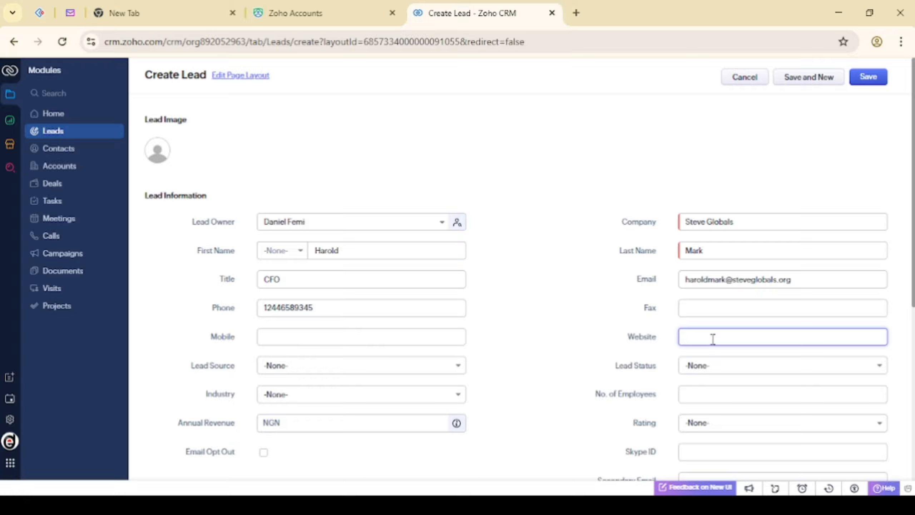
text(steve)
text(globals.orh)
key(BackSpace)
text(g)
click(268, 336)
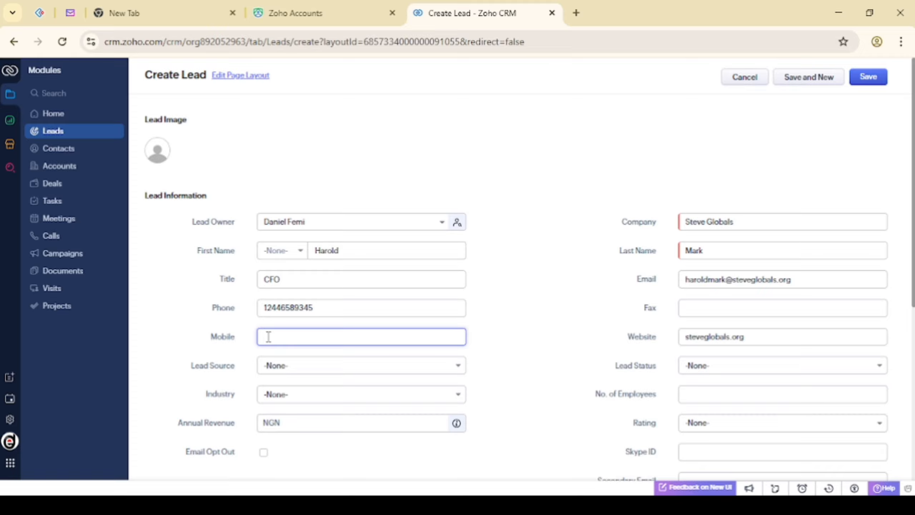
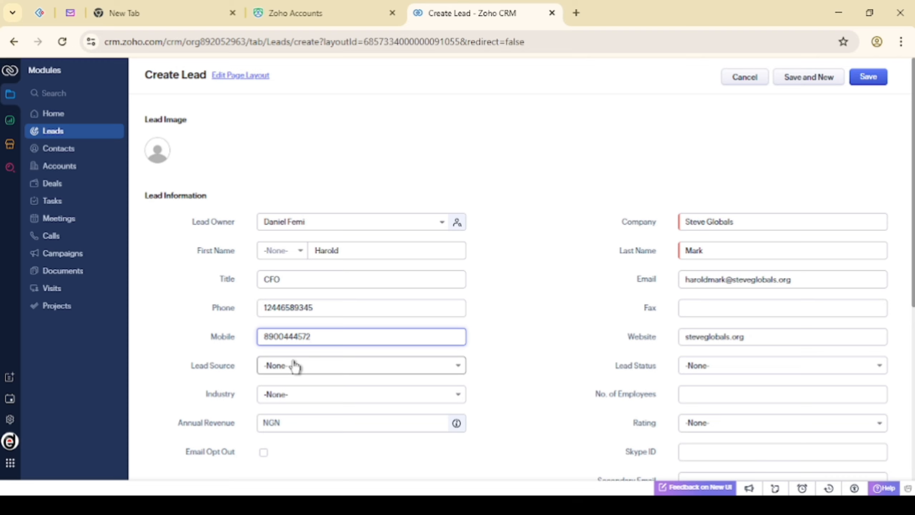
Pick External Referral from the Lead Source dropdown
click(295, 366)
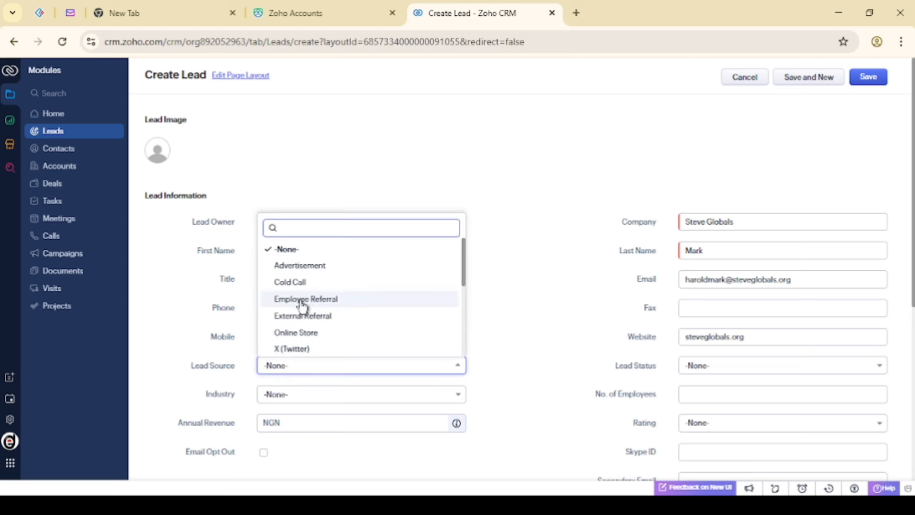
scroll(302, 305, down, 3)
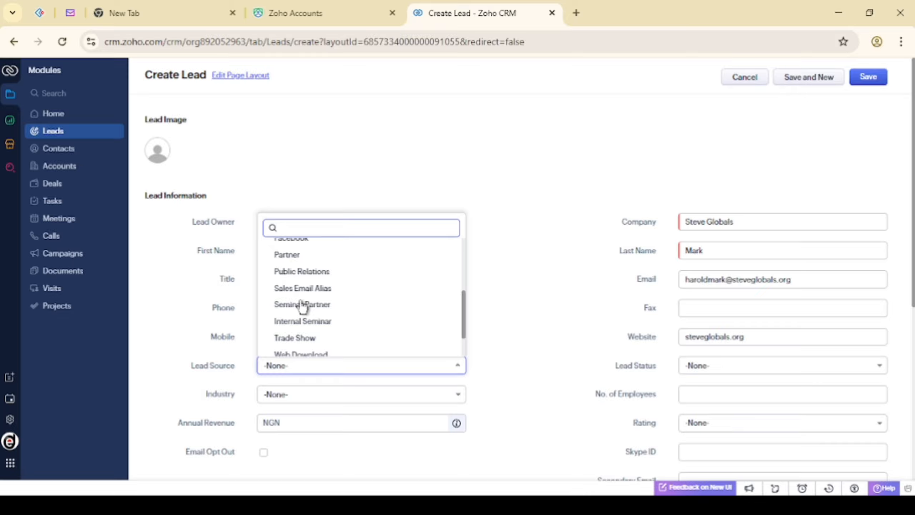
scroll(302, 306, up, 2)
scroll(302, 307, up, 3)
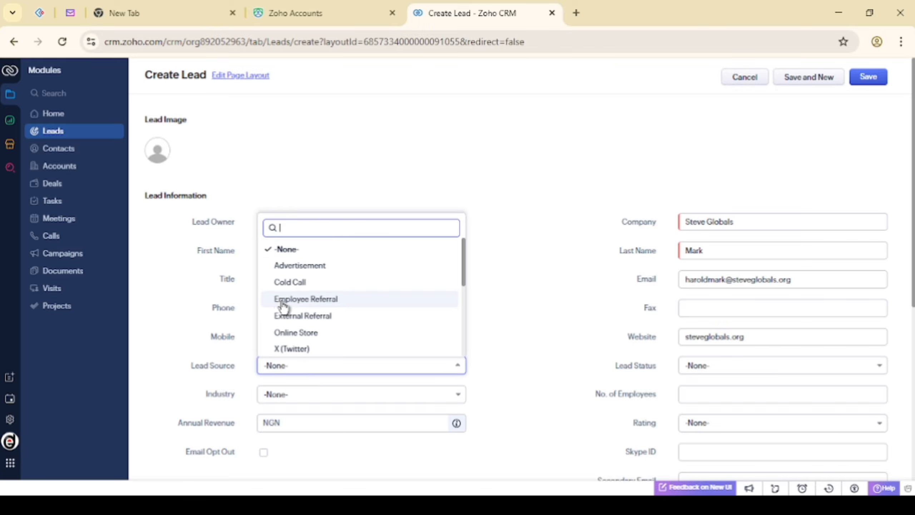
click(300, 316)
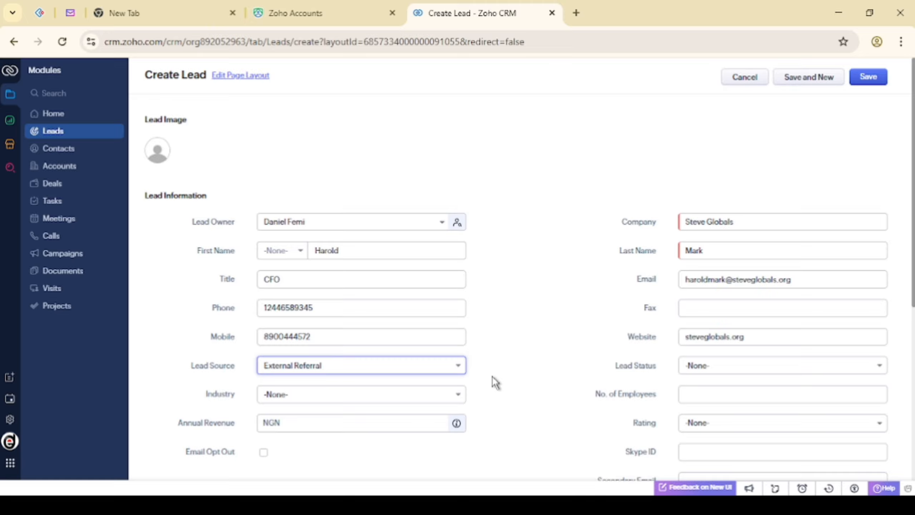
click(538, 375)
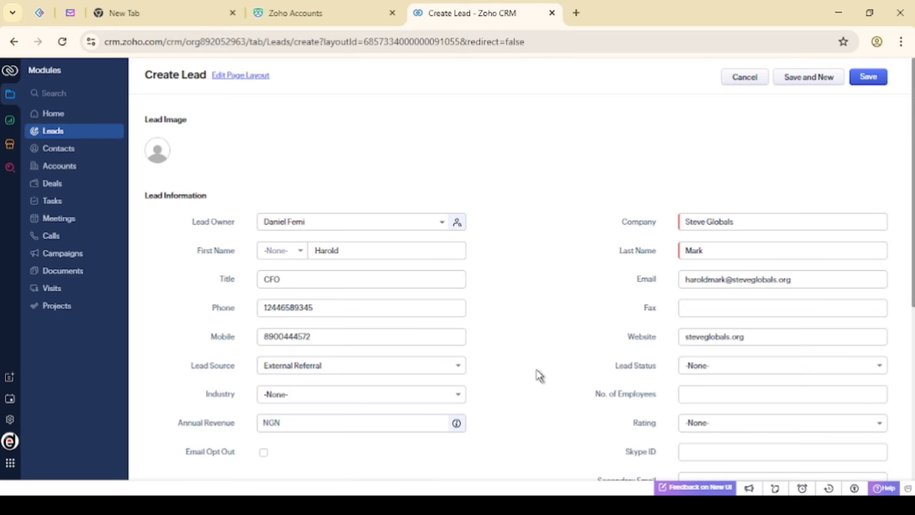
Pick Attempted to Contact from the Lead Status dropdown
click(726, 366)
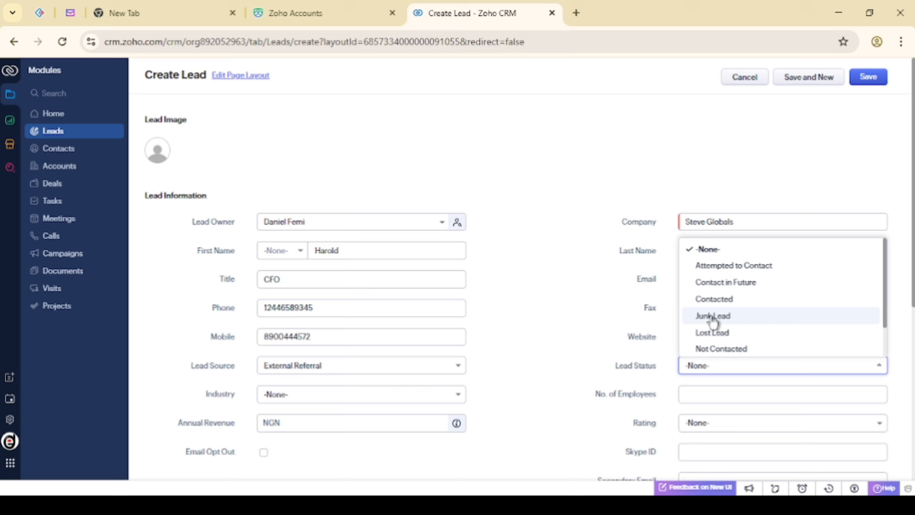
scroll(712, 320, down, 1)
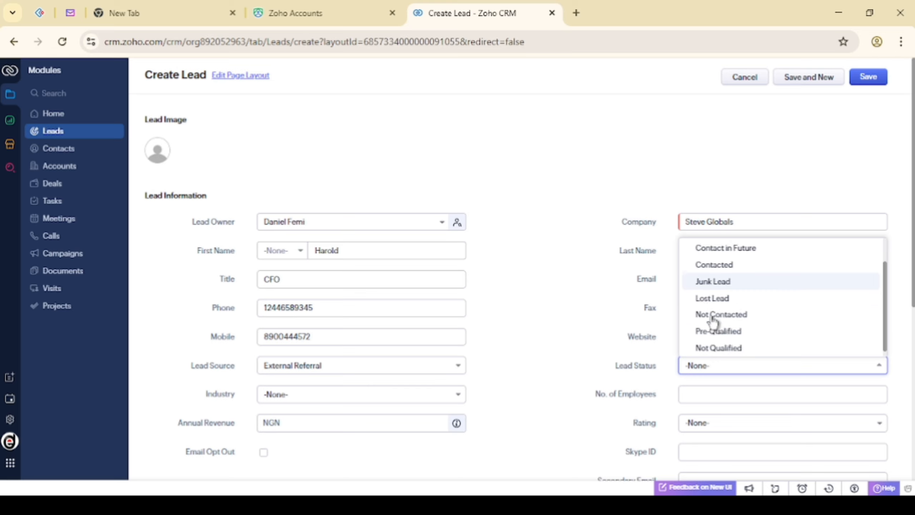
scroll(712, 319, up, 1)
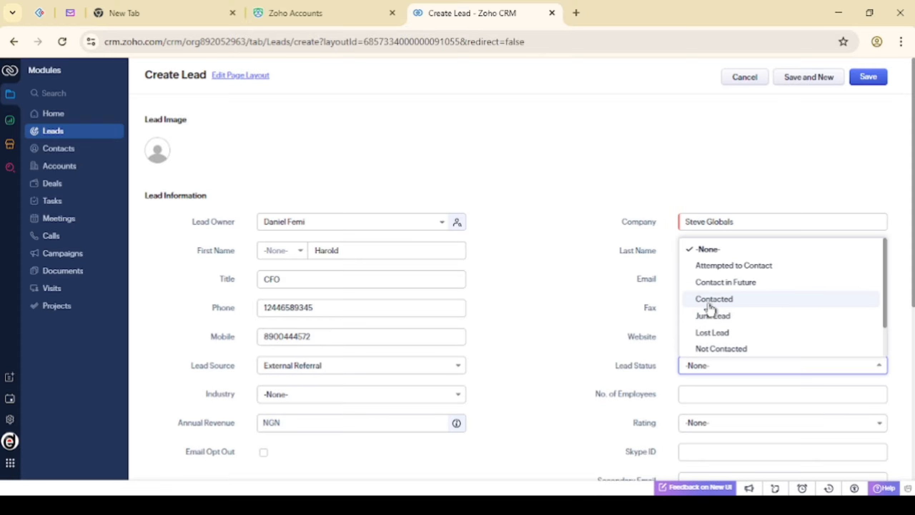
click(716, 267)
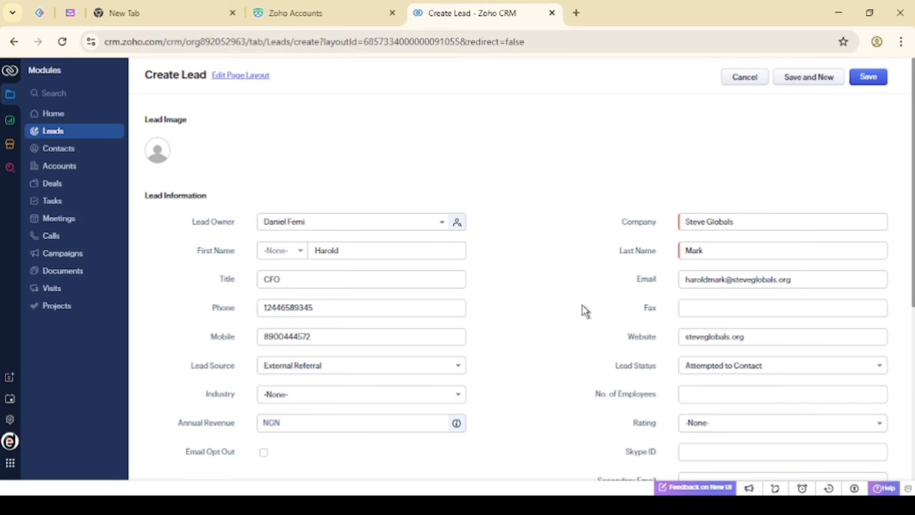
scroll(583, 306, down, 2)
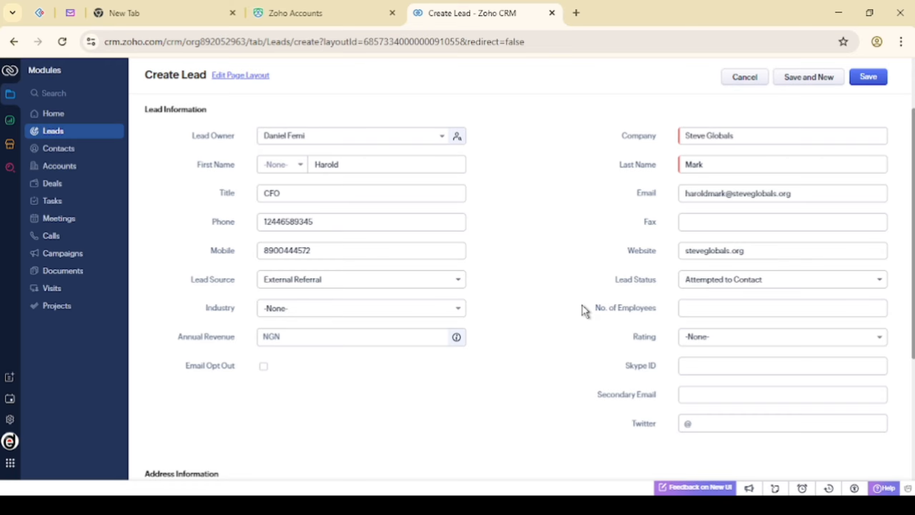
click(417, 316)
scroll(309, 417, down, 3)
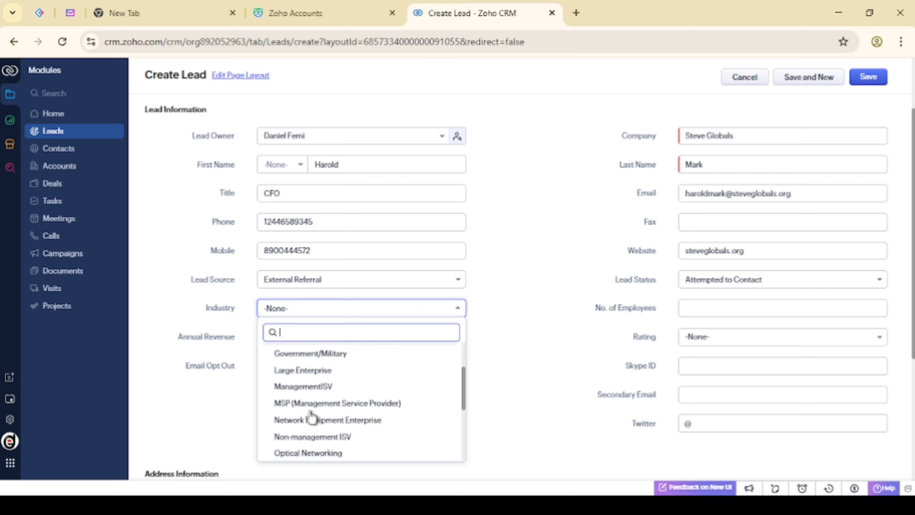
scroll(307, 411, down, 3)
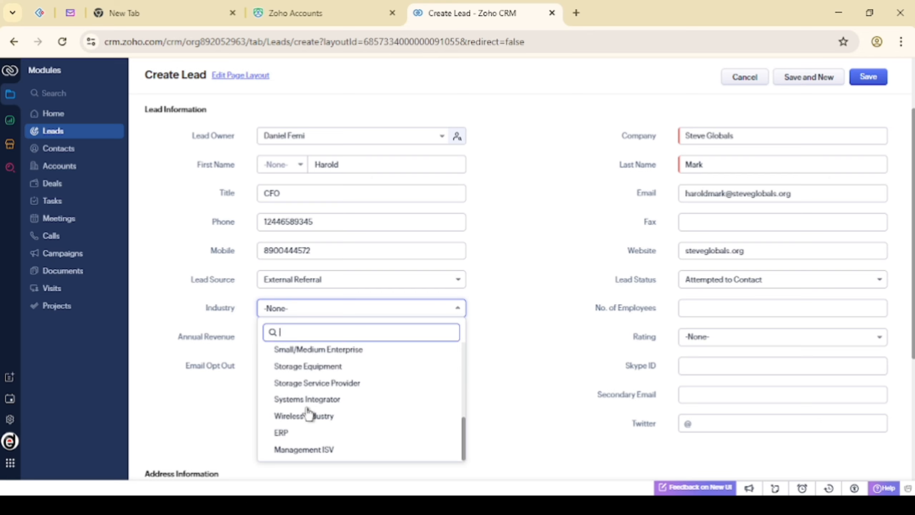
scroll(307, 413, up, 3)
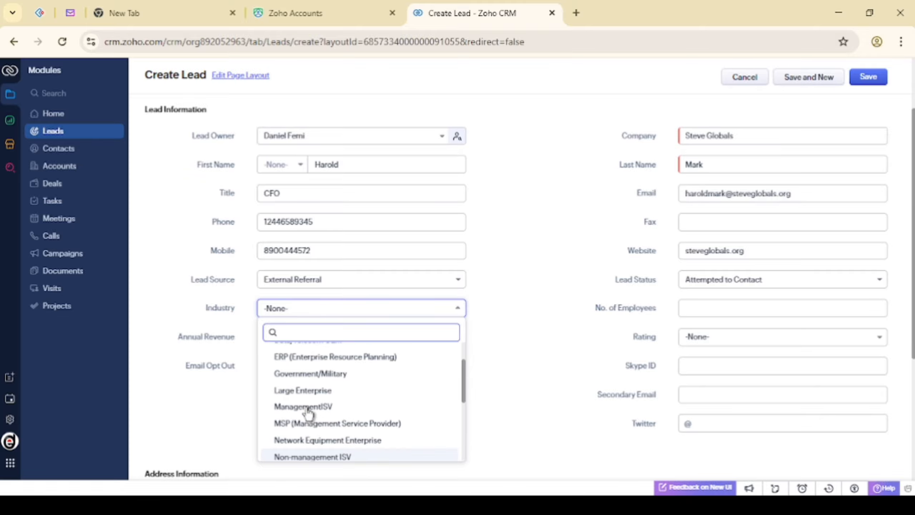
click(533, 335)
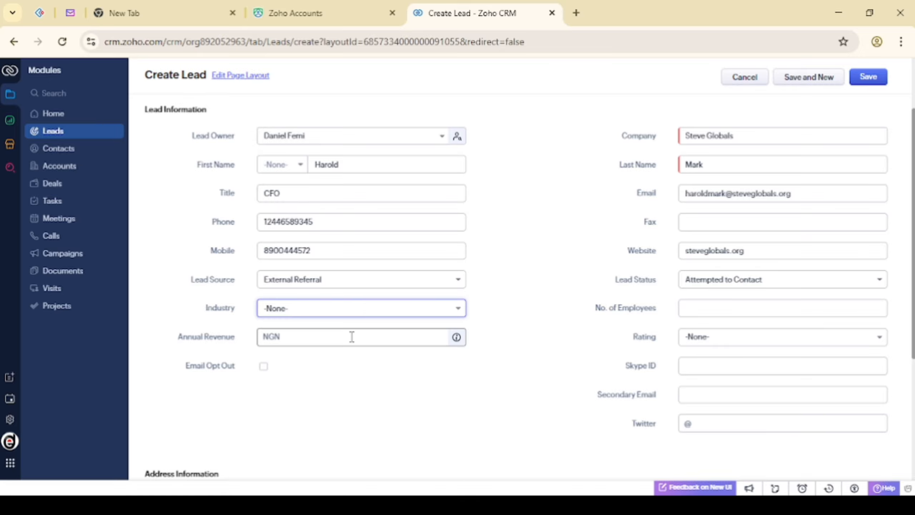
Pass over the No. of Employees and Twitter fields, leaving them blank
click(719, 309)
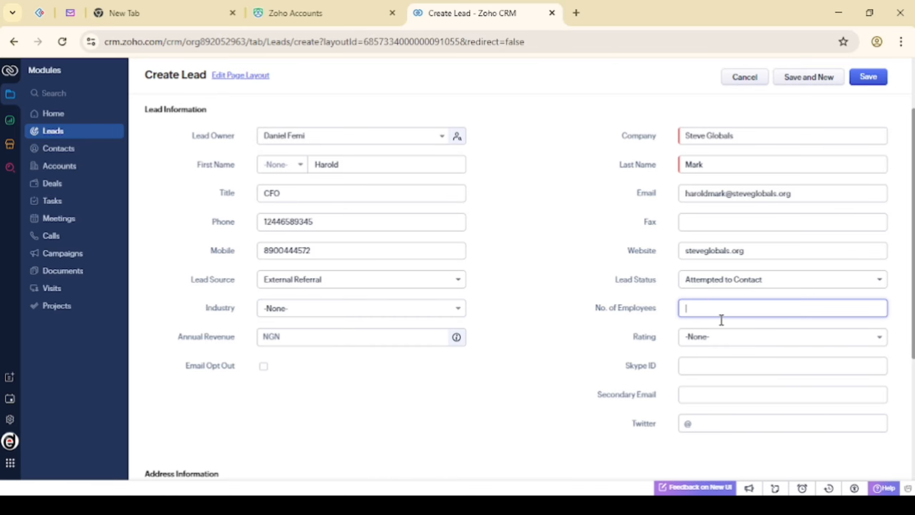
scroll(626, 379, down, 1)
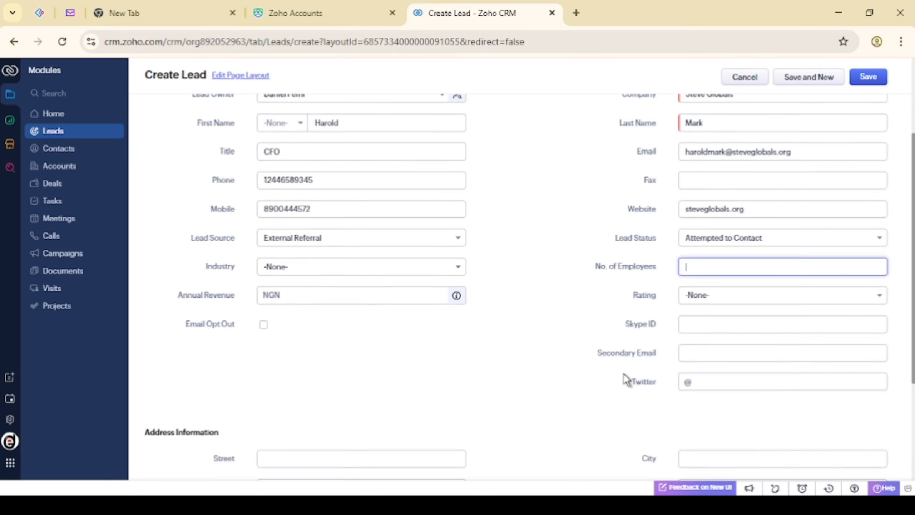
scroll(625, 379, down, 4)
click(718, 214)
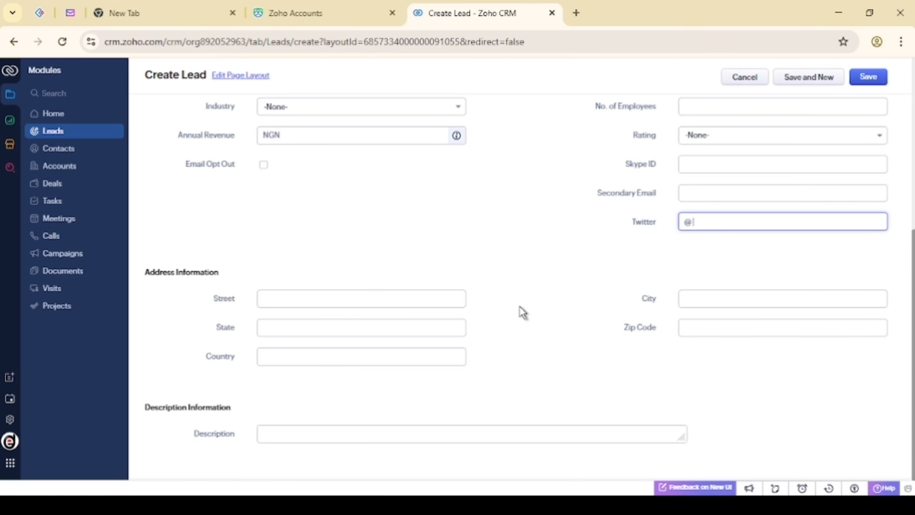
click(486, 161)
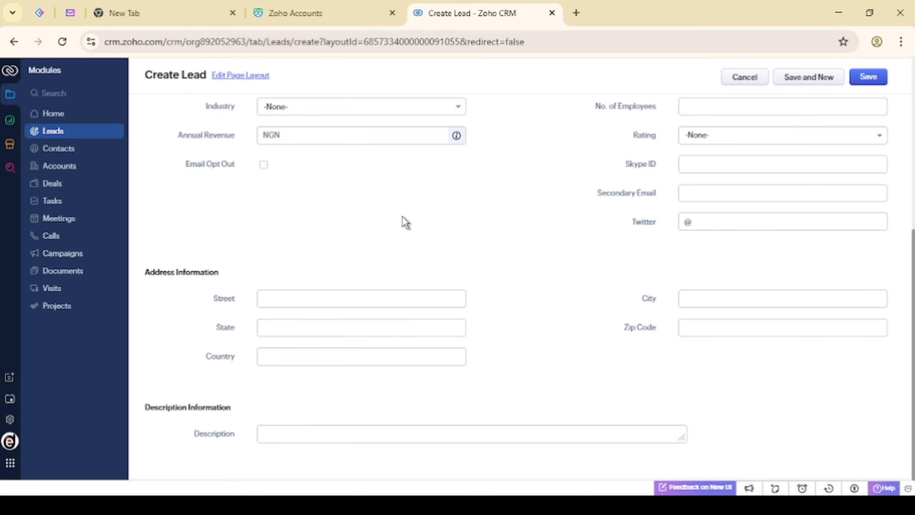
Enter the lead's street in the Address Information section
click(319, 297)
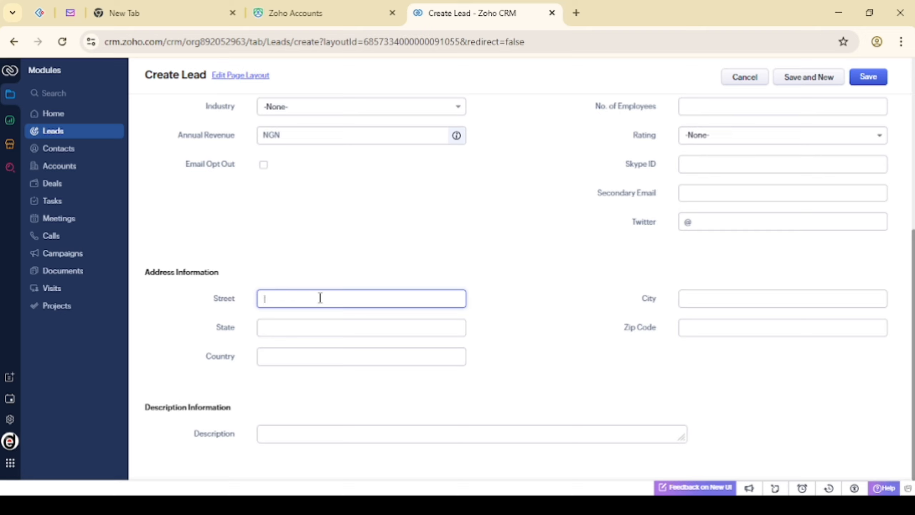
text(C)
key(BackSpace)
text(west)
key(BackSpace)
key(BackSpace)
key(BackSpace)
key(BackSpace)
text(2nd West Street)
Set State to California and Country to U.S.A
click(287, 324)
text(Califor)
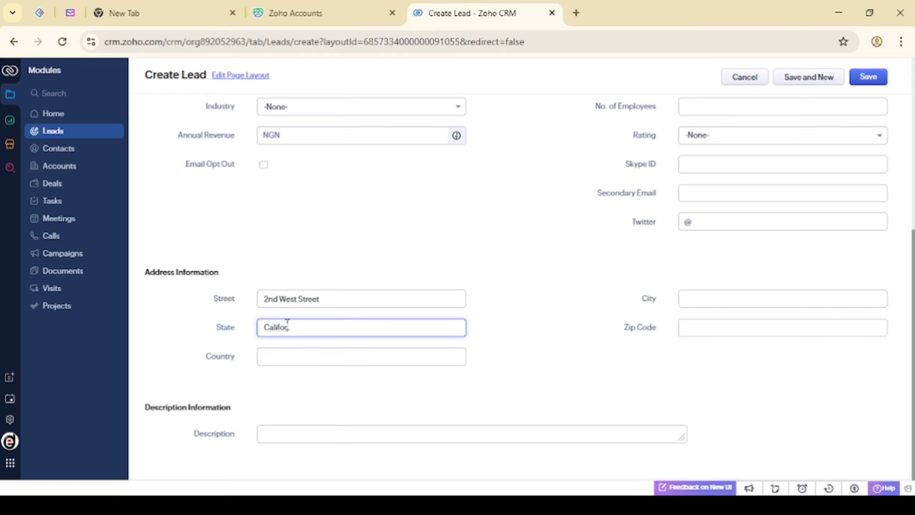
text(nia)
click(295, 363)
text(U)
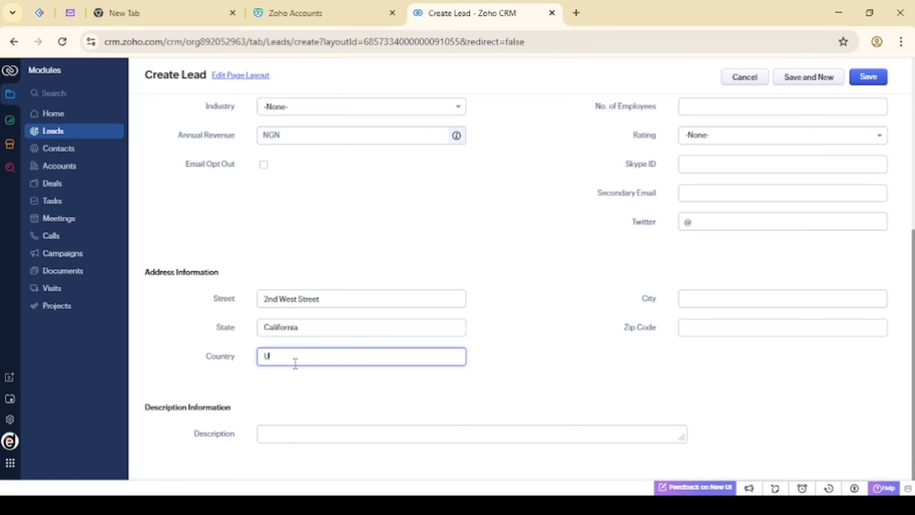
text(.S.A)
click(554, 326)
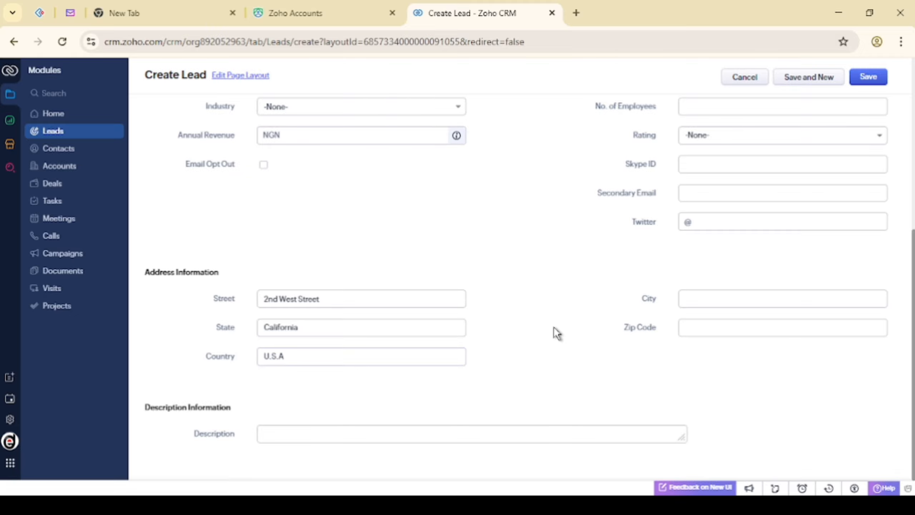
scroll(553, 327, up, 8)
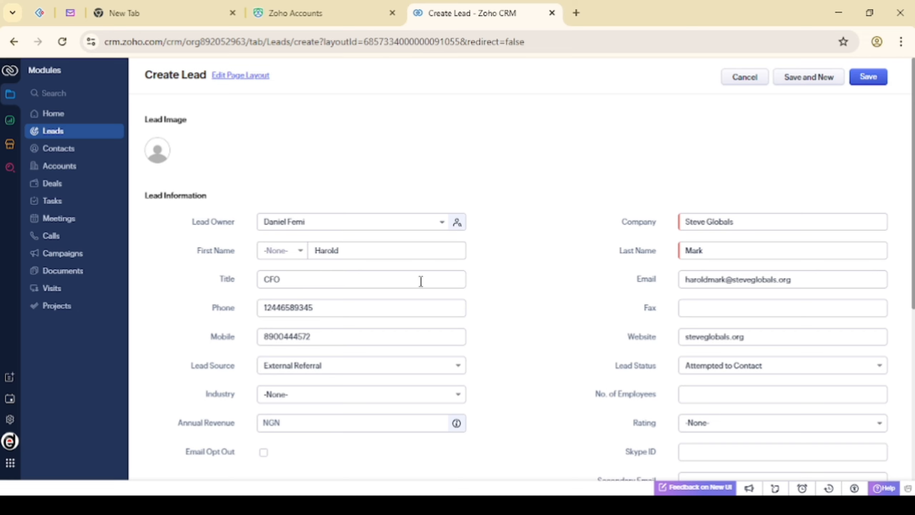
scroll(496, 290, down, 5)
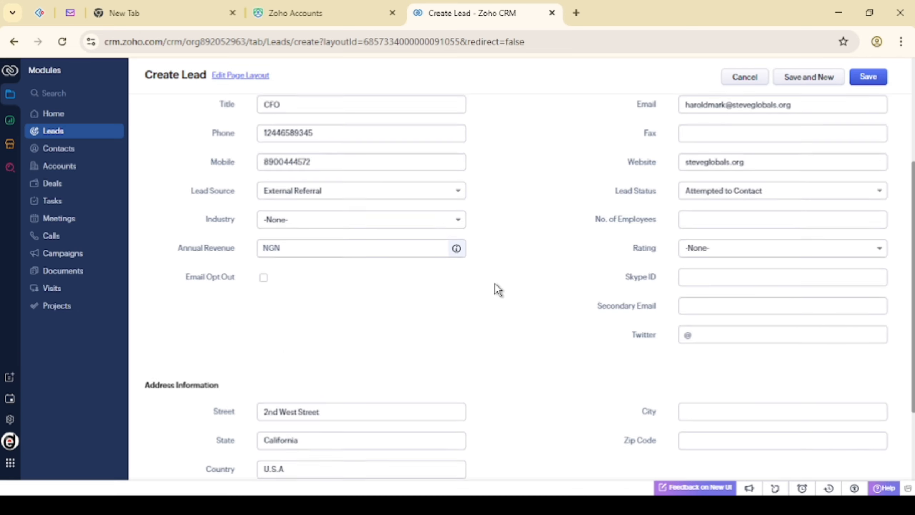
scroll(496, 290, up, 5)
click(865, 86)
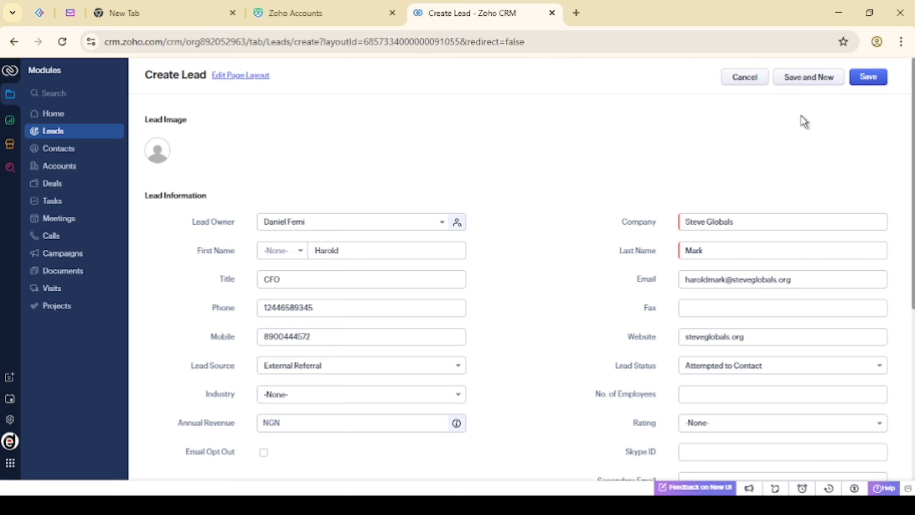
click(864, 78)
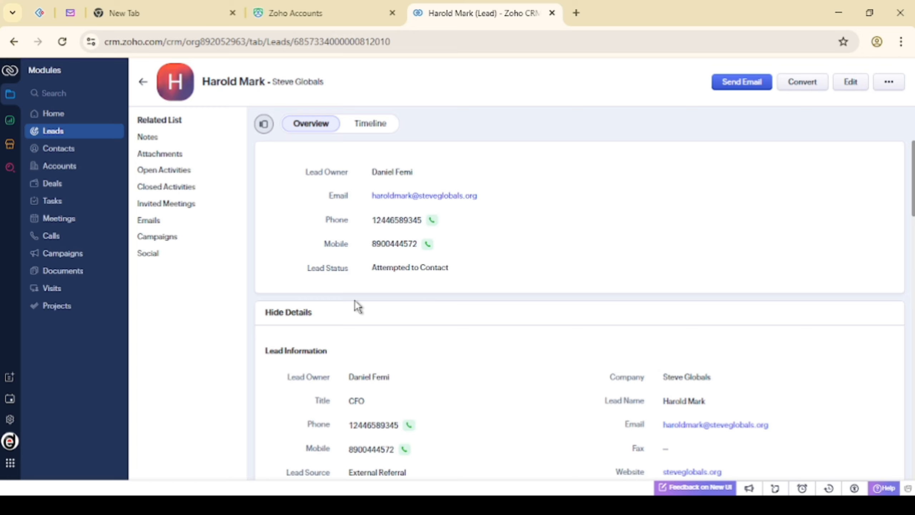
scroll(357, 306, down, 5)
scroll(357, 306, up, 2)
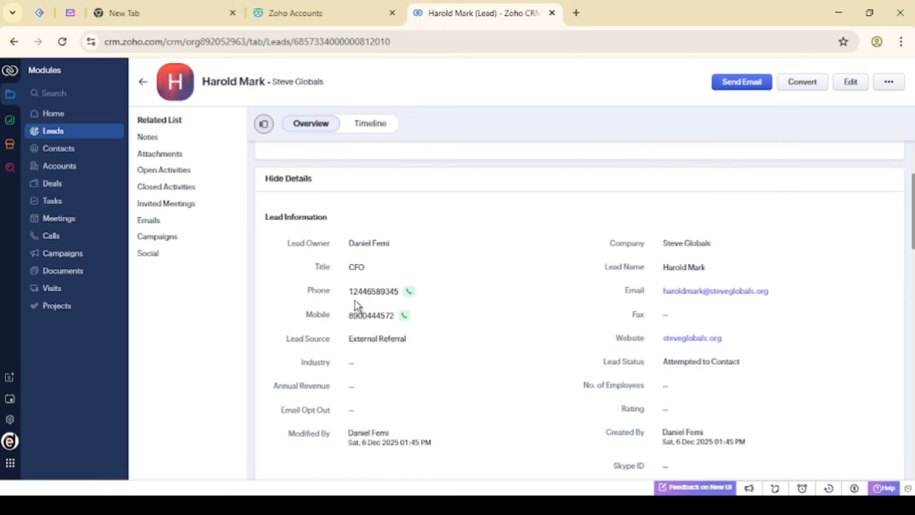
scroll(355, 301, up, 3)
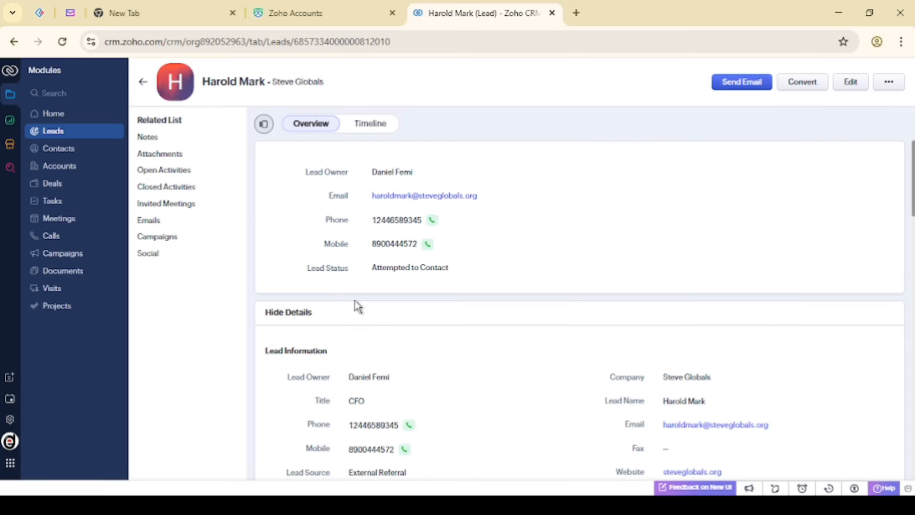
click(418, 179)
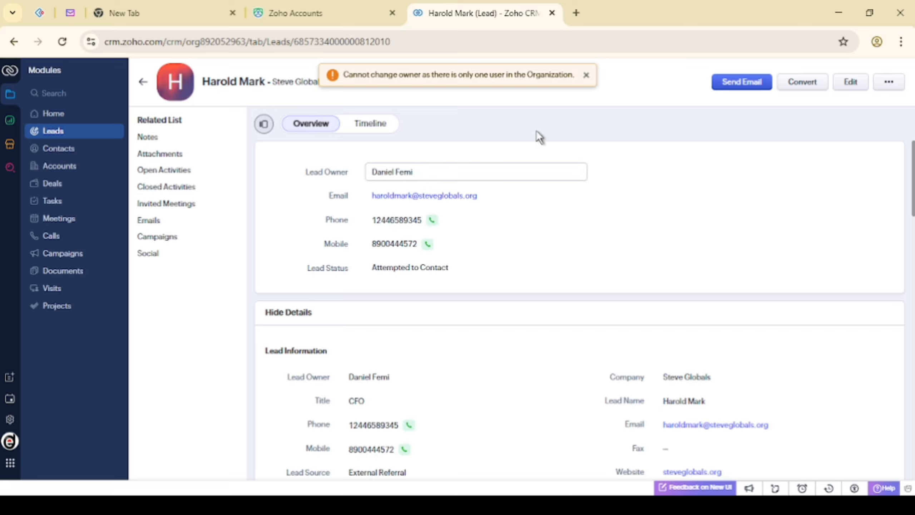
click(586, 75)
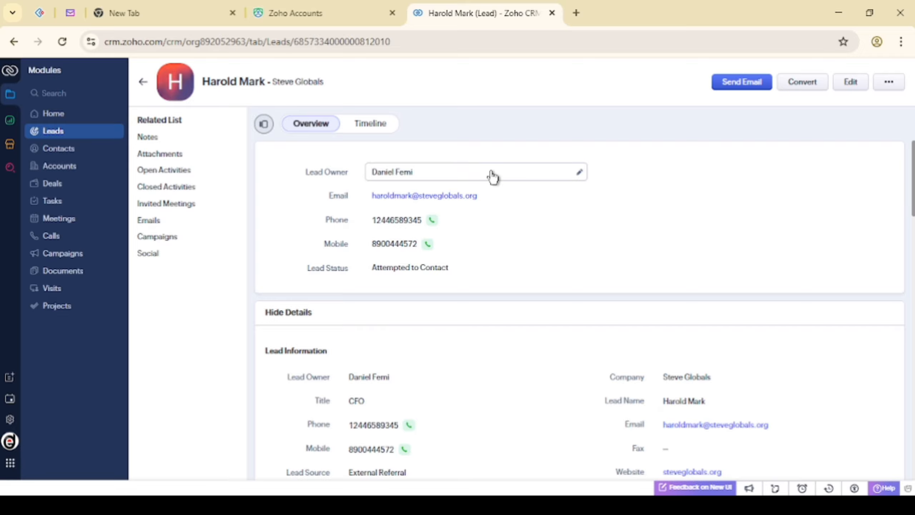
click(492, 176)
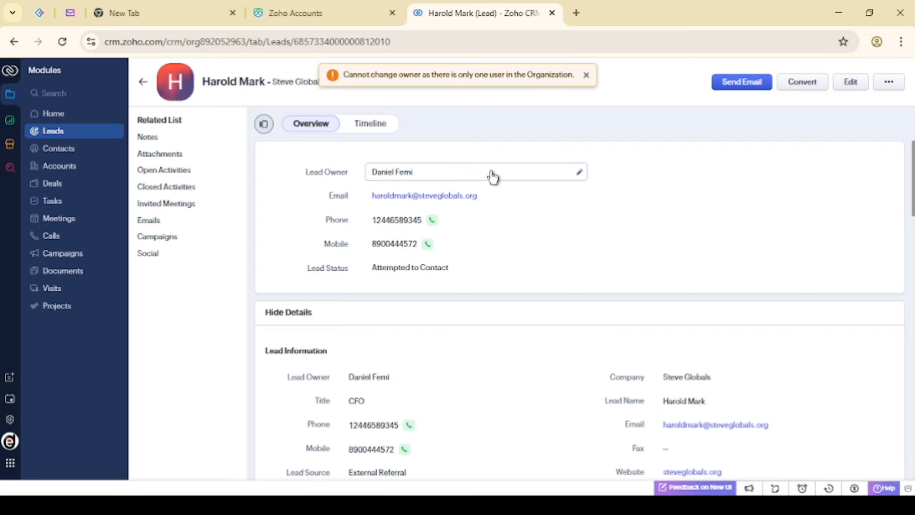
drag(340, 72, 572, 72)
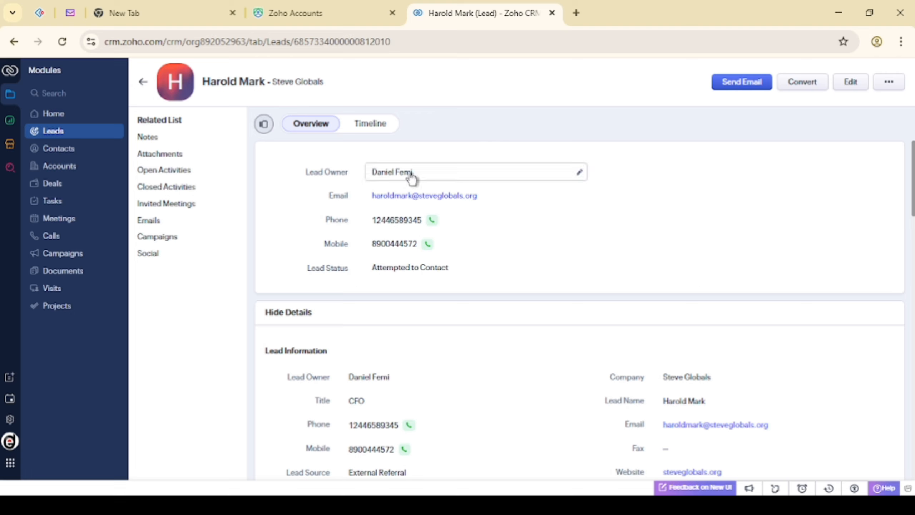
mouse_move(412, 176)
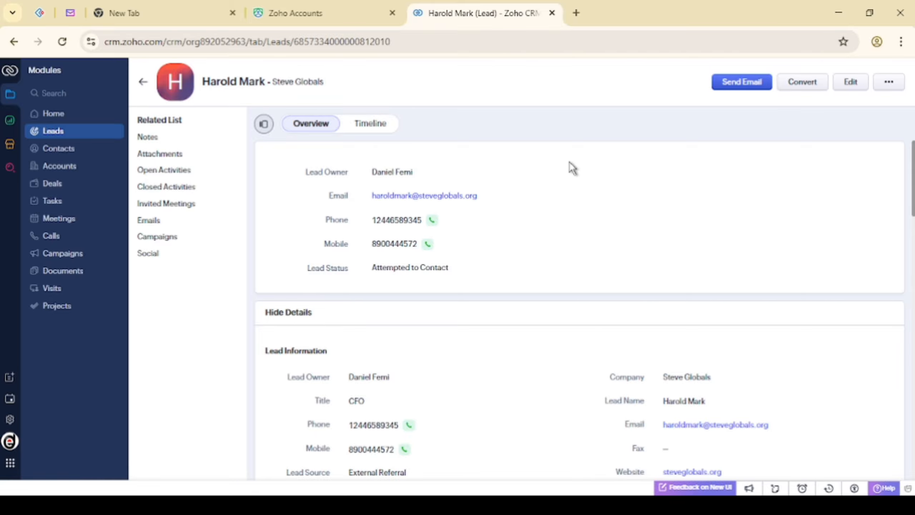
scroll(573, 168, down, 1)
scroll(573, 168, up, 1)
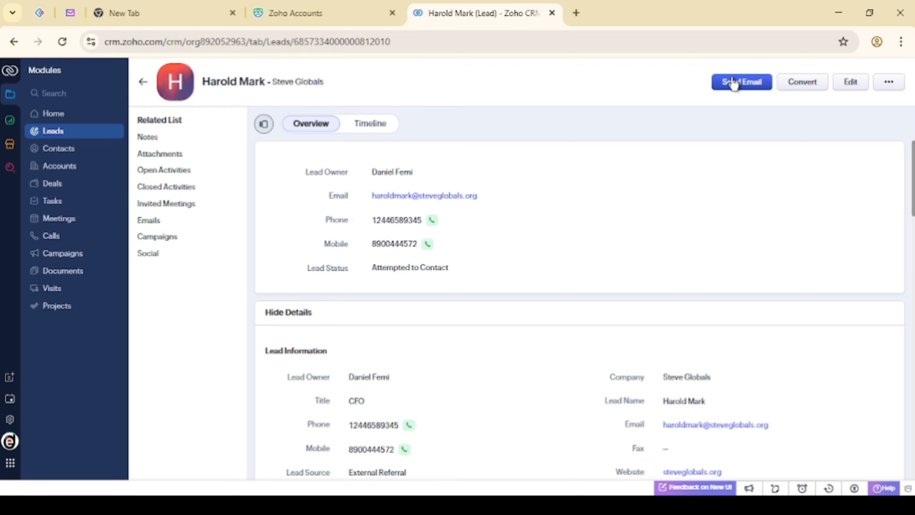
click(733, 82)
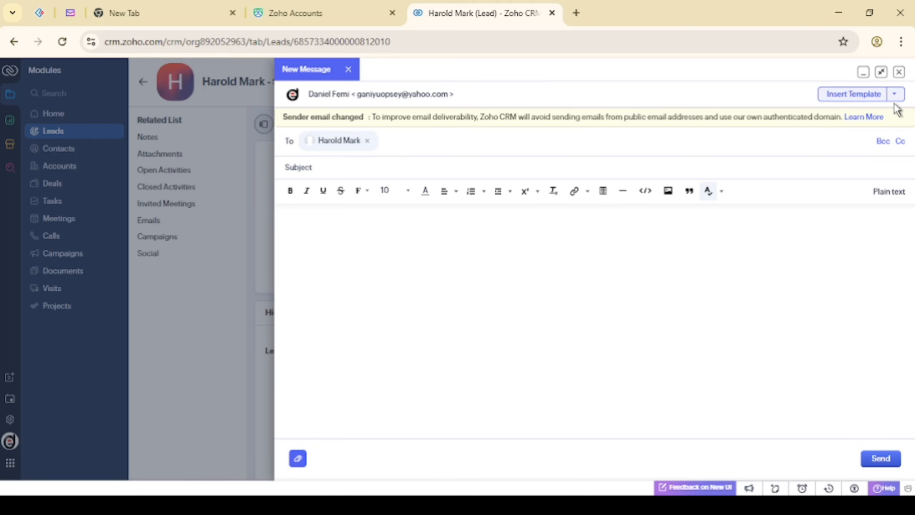
click(900, 72)
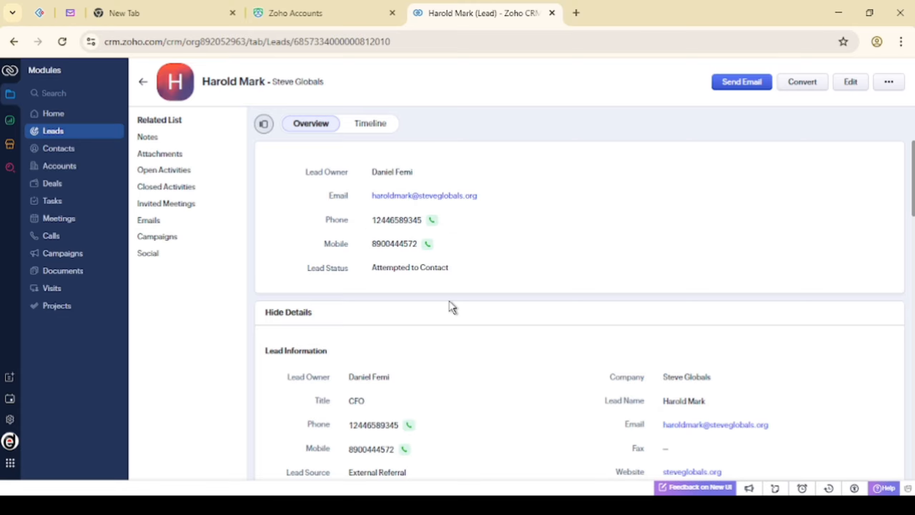
scroll(452, 306, down, 2)
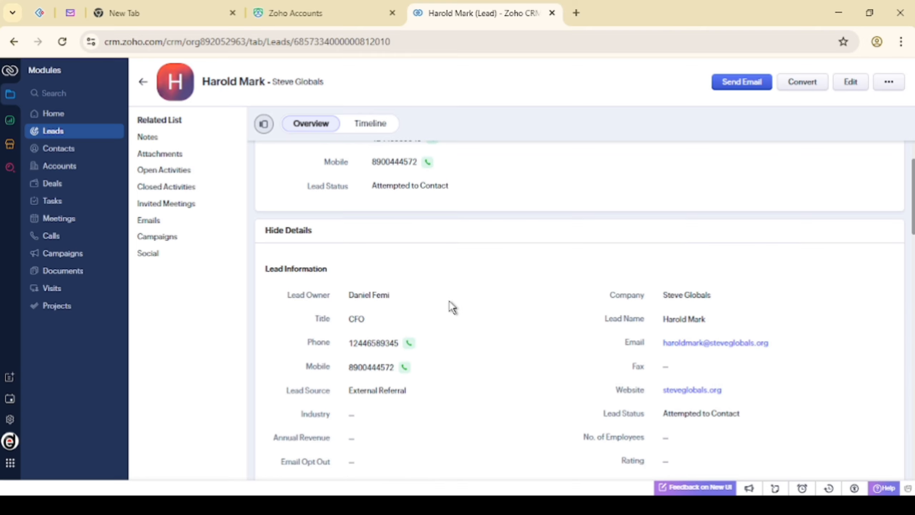
scroll(452, 307, up, 1)
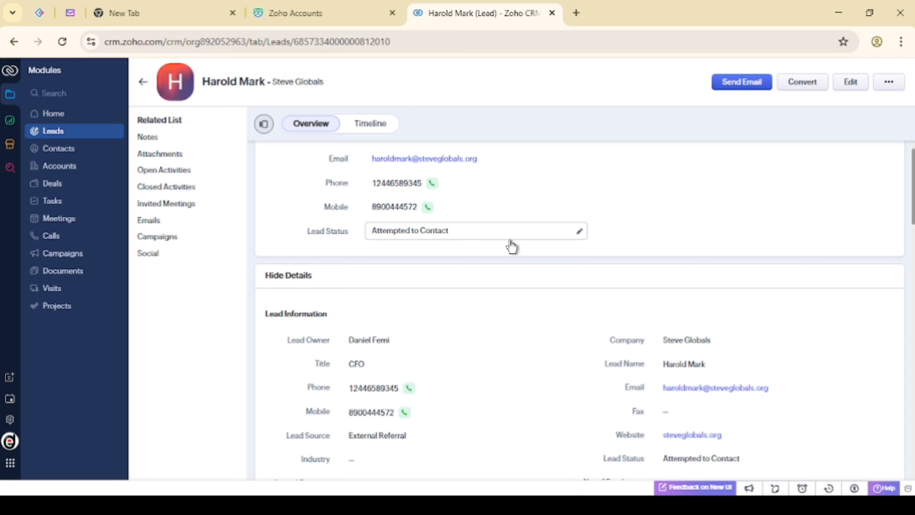
click(887, 85)
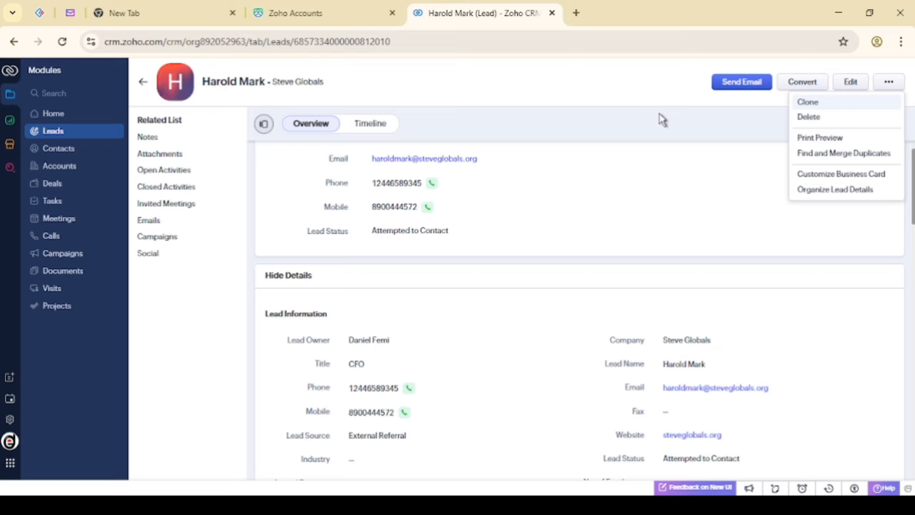
Close the actions menu and go back to the one-record Leads list
click(638, 110)
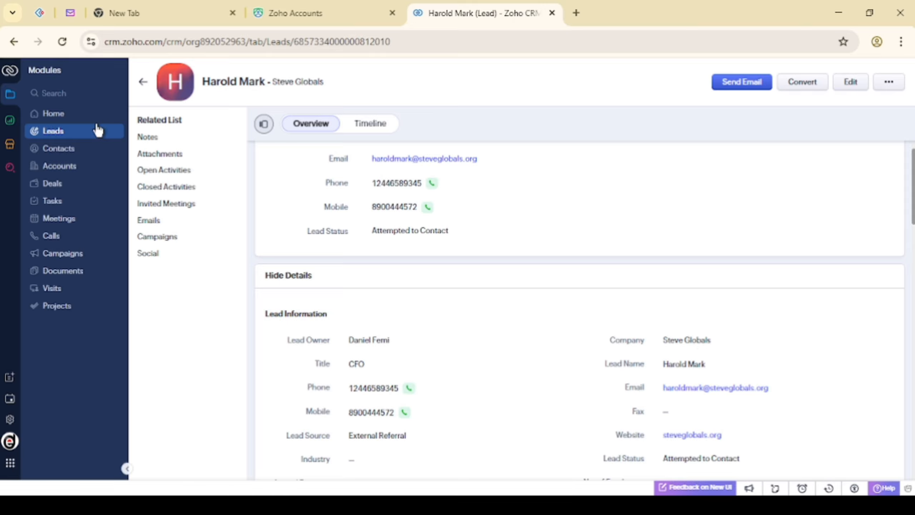
click(43, 132)
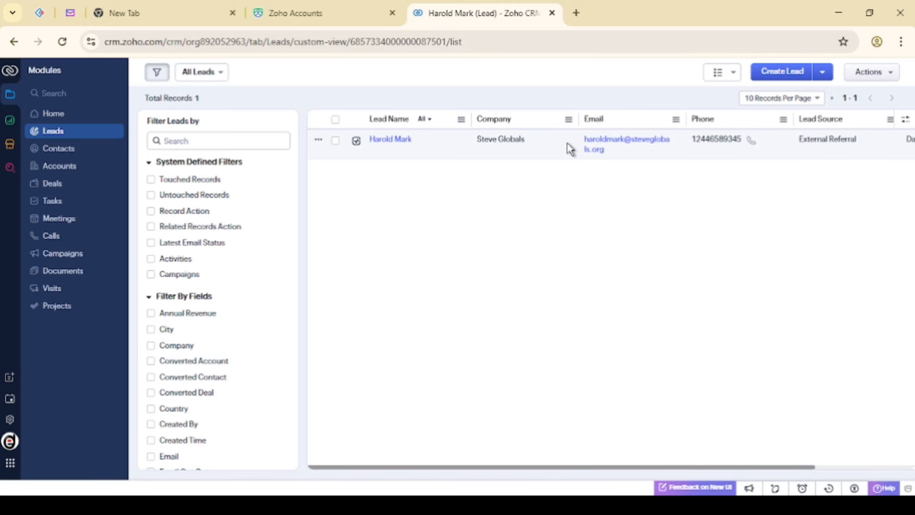
scroll(568, 146, right, 1)
scroll(567, 144, right, 4)
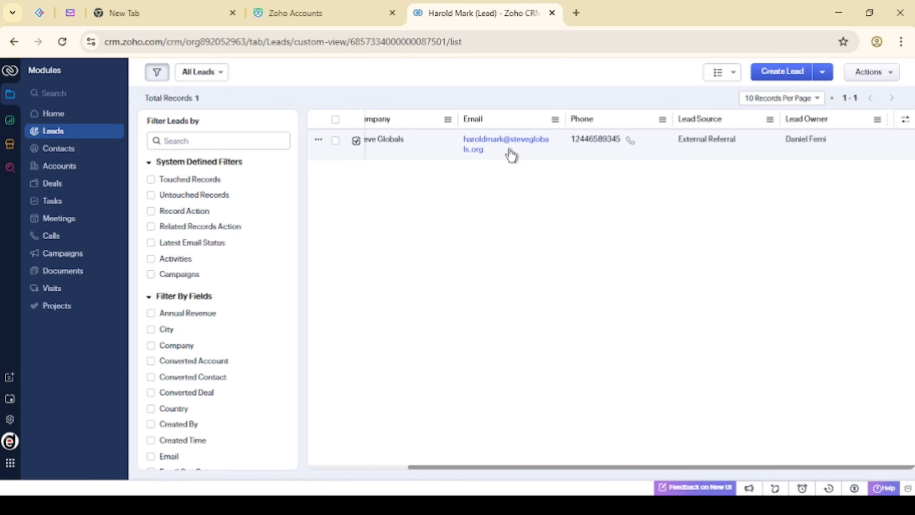
scroll(511, 155, left, 3)
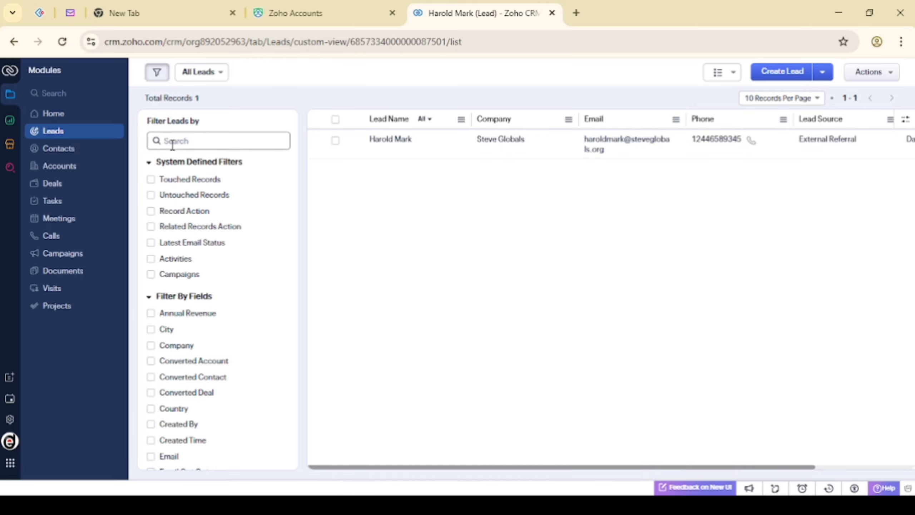
Reload the Leads list and open the import options beside Create Lead
click(46, 134)
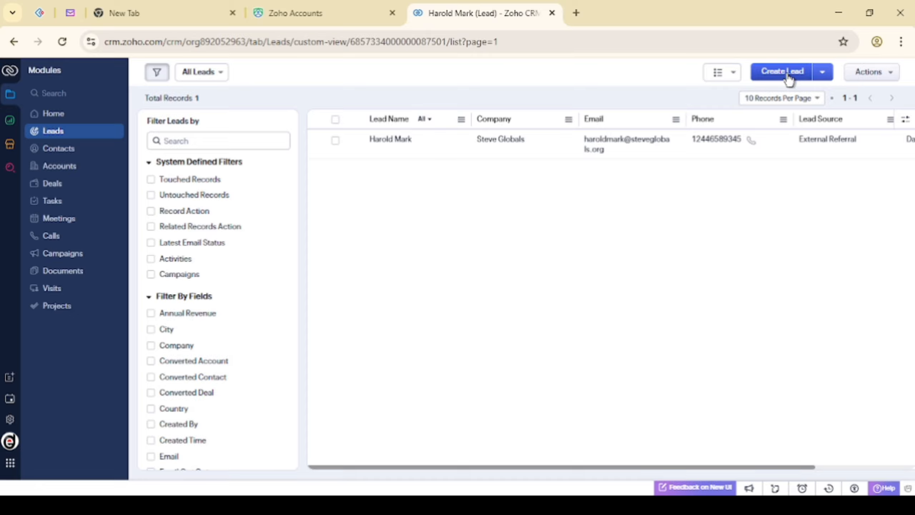
click(823, 74)
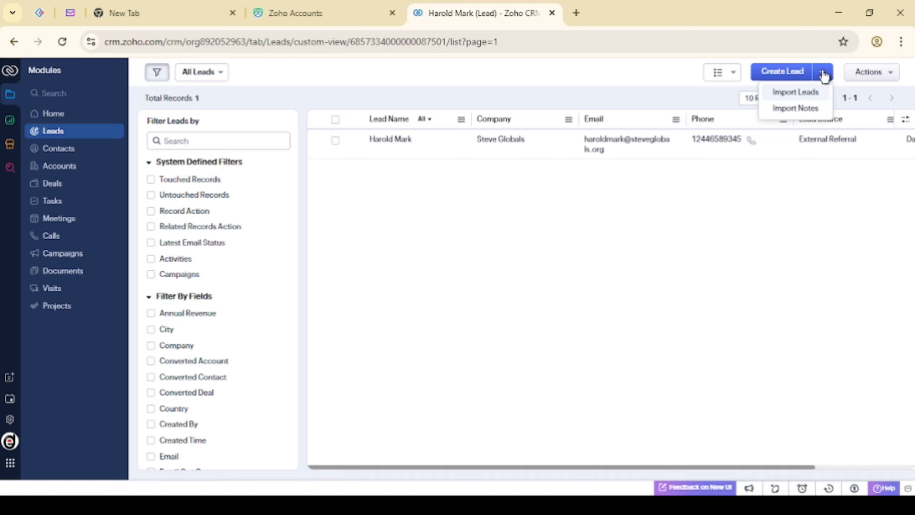
Open the Leads Import page offering From File and From other CRMs options
click(775, 94)
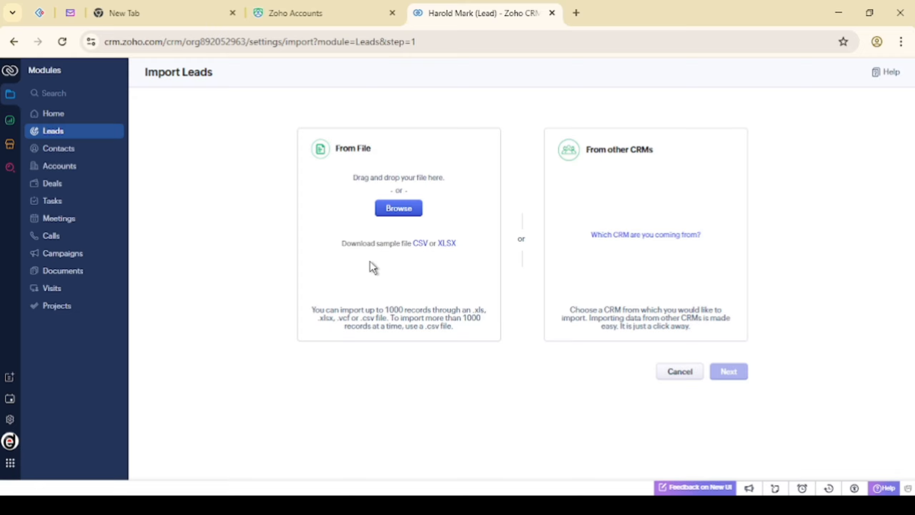
mouse_move(339, 245)
mouse_down()
mouse_move(463, 238)
mouse_move(339, 248)
mouse_up()
click(445, 197)
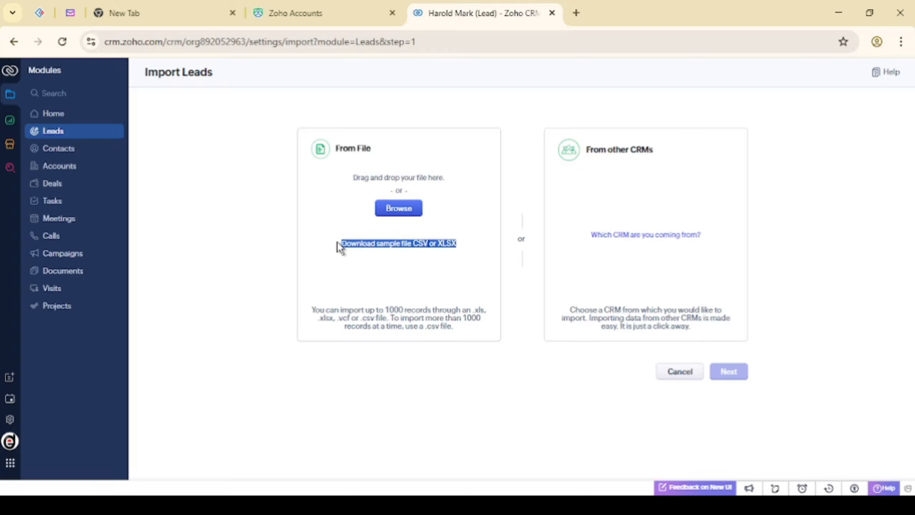
click(372, 285)
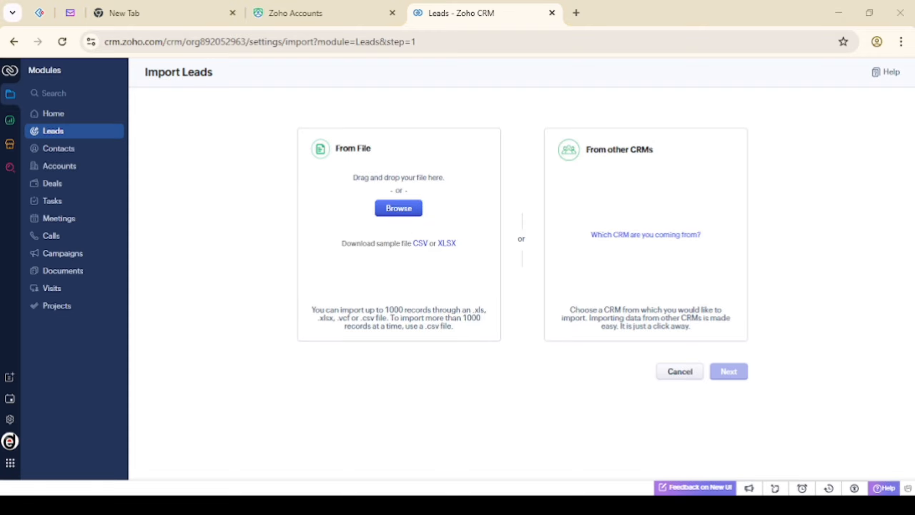
Upload TEST LEADS.xlsx and continue to the record-handling step
click(405, 219)
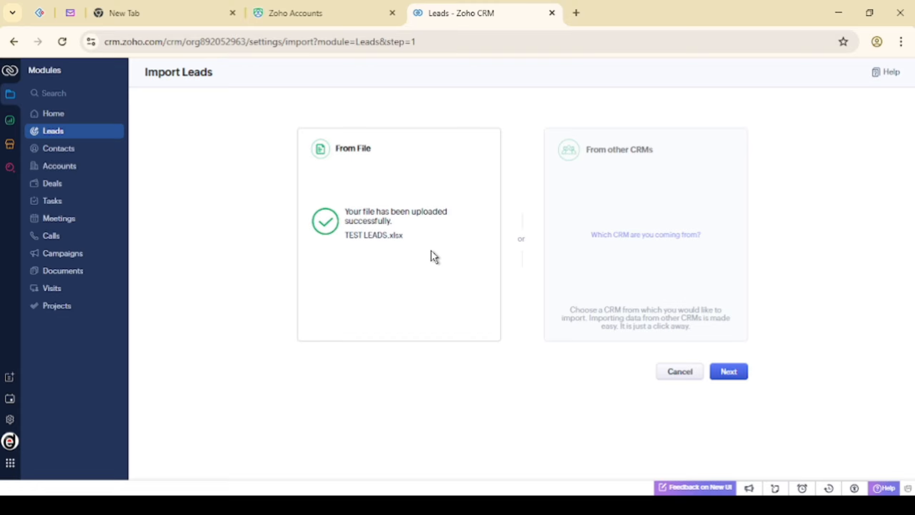
click(735, 373)
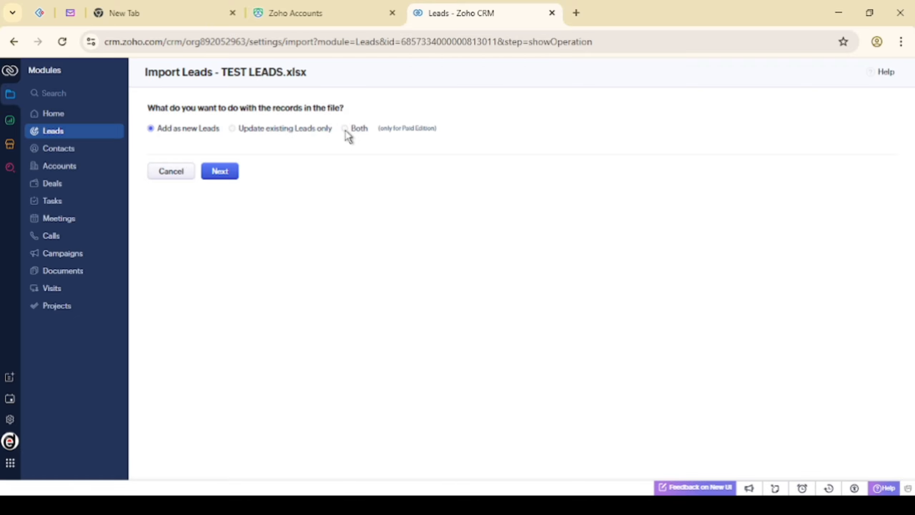
Add the records as new Leads and review all six mapped columns, First Name through Company
click(218, 172)
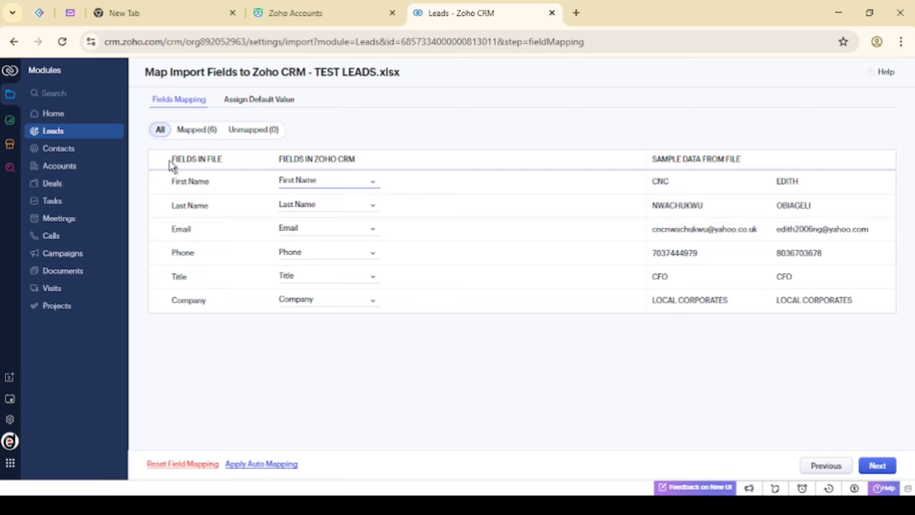
drag(169, 160, 219, 160)
click(227, 163)
drag(278, 159, 363, 162)
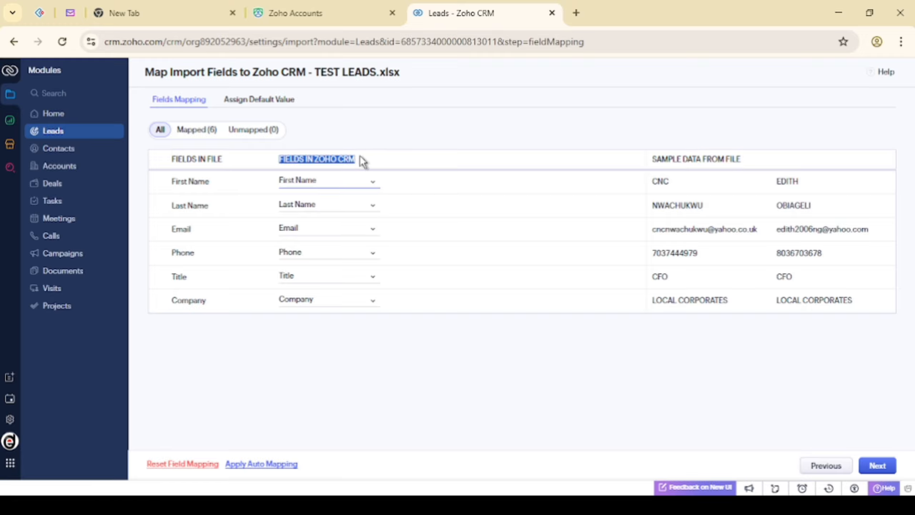
click(399, 160)
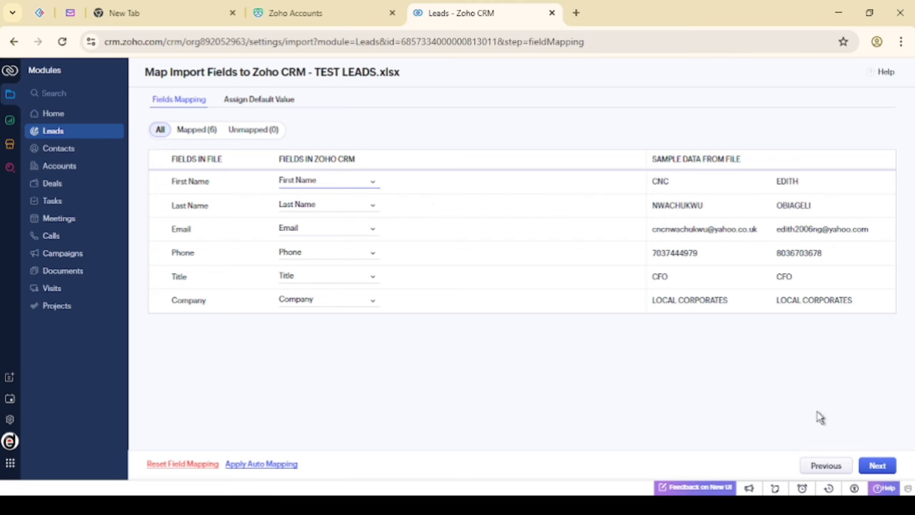
Accept the field mapping, then tick and untick the email-consent confirmation checkbox
click(876, 468)
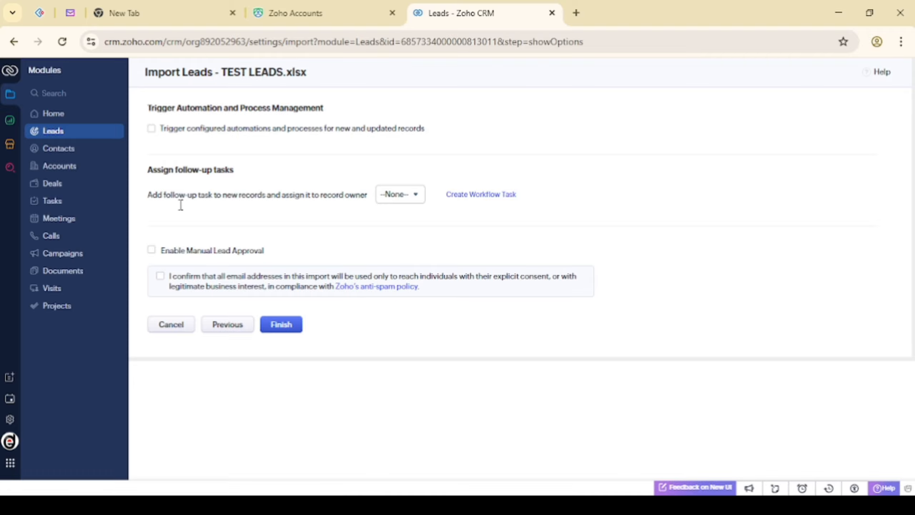
click(160, 277)
click(160, 276)
Confirm email consent, run the import, and check the success notice for TEST LEADS.xlsx
click(159, 277)
click(278, 326)
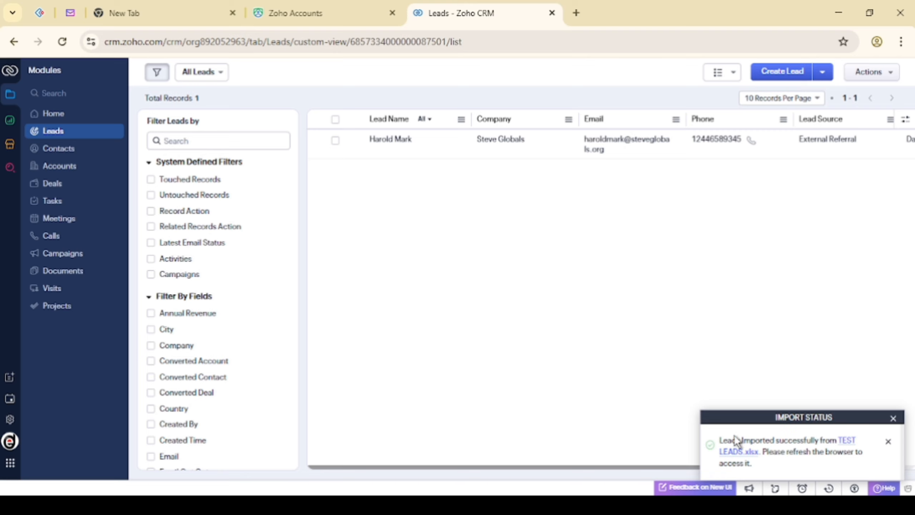
drag(719, 439, 767, 465)
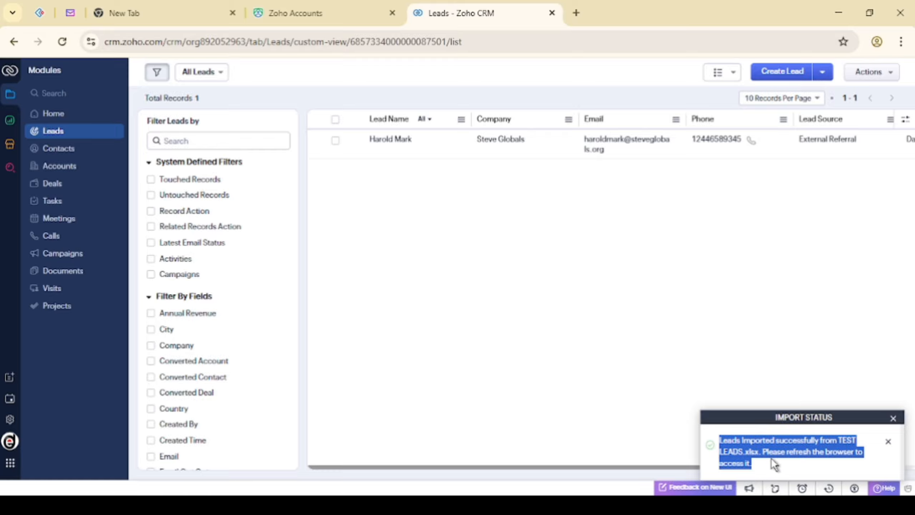
click(773, 468)
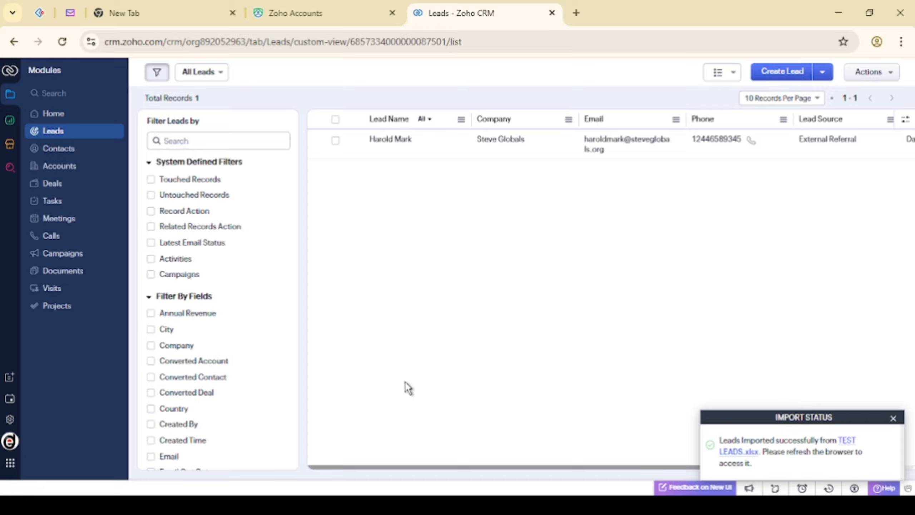
click(62, 42)
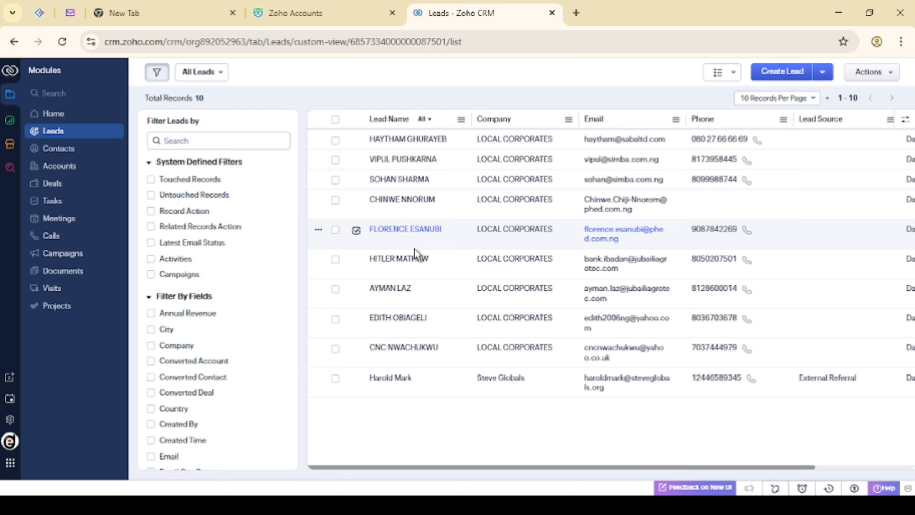
click(335, 379)
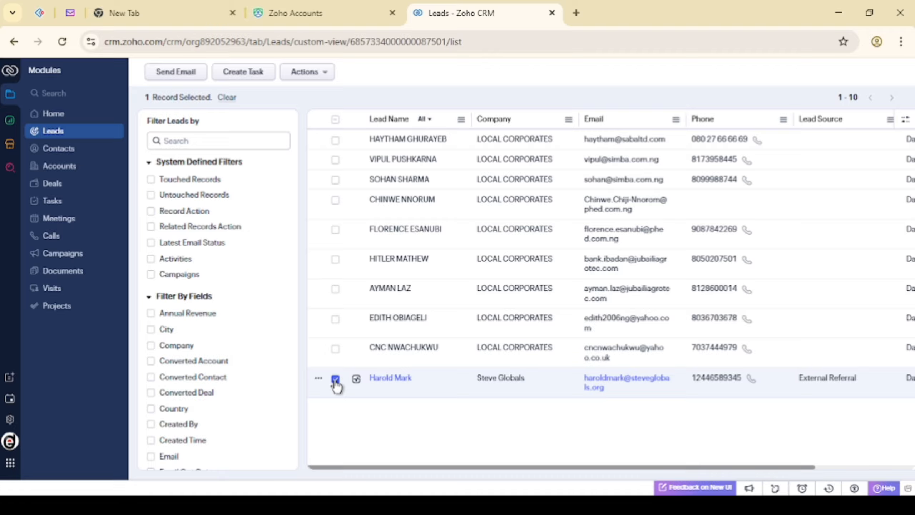
click(335, 380)
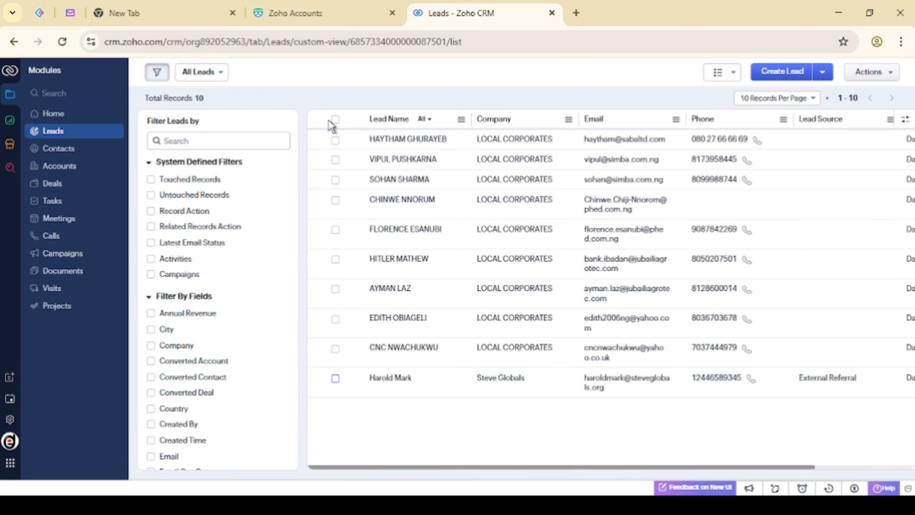
Select all ten leads, deselect Steve Globals and the first lead, then clear the selection
click(334, 120)
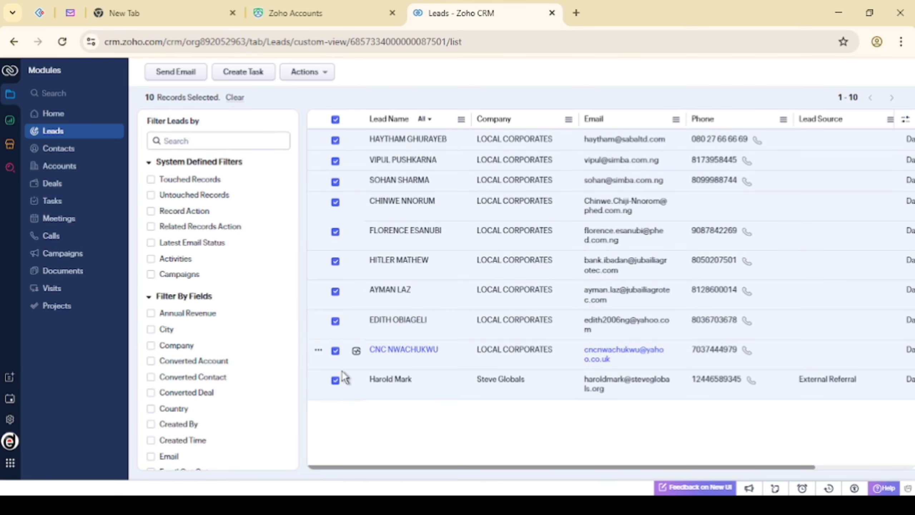
click(335, 380)
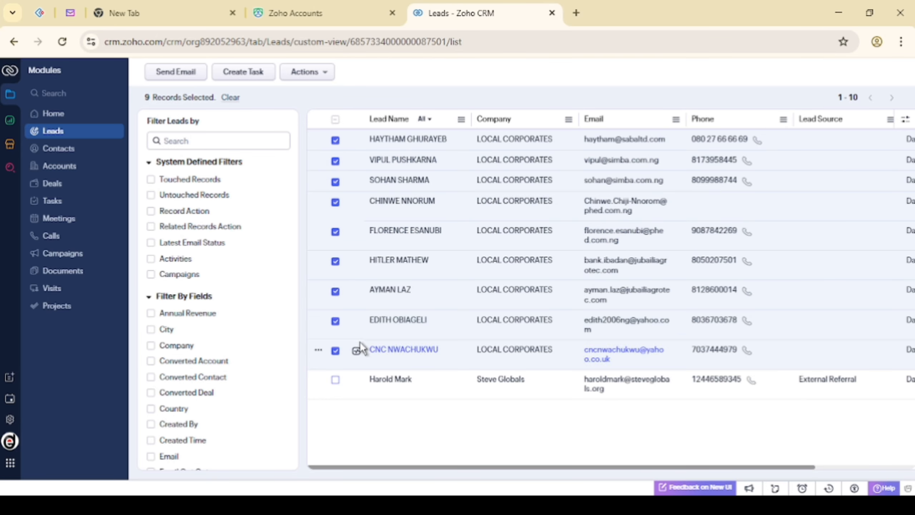
scroll(481, 234, right, 5)
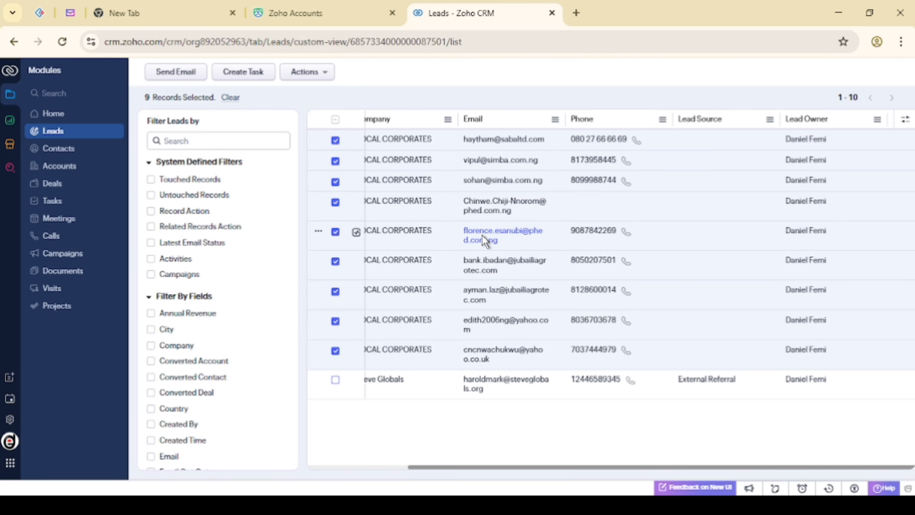
scroll(482, 234, left, 5)
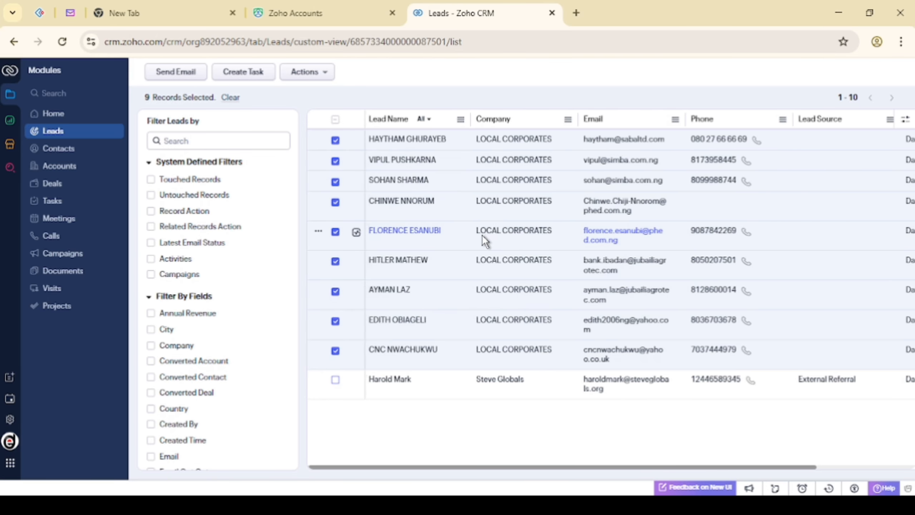
click(335, 140)
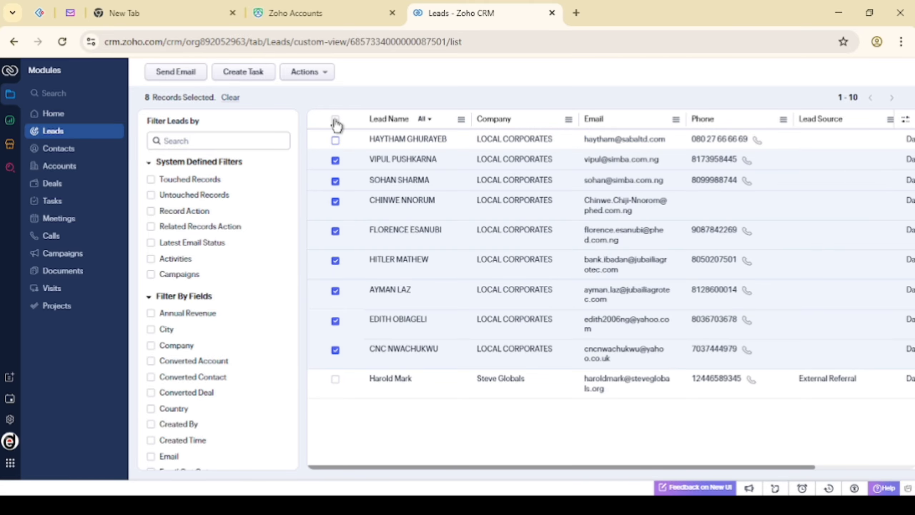
click(336, 120)
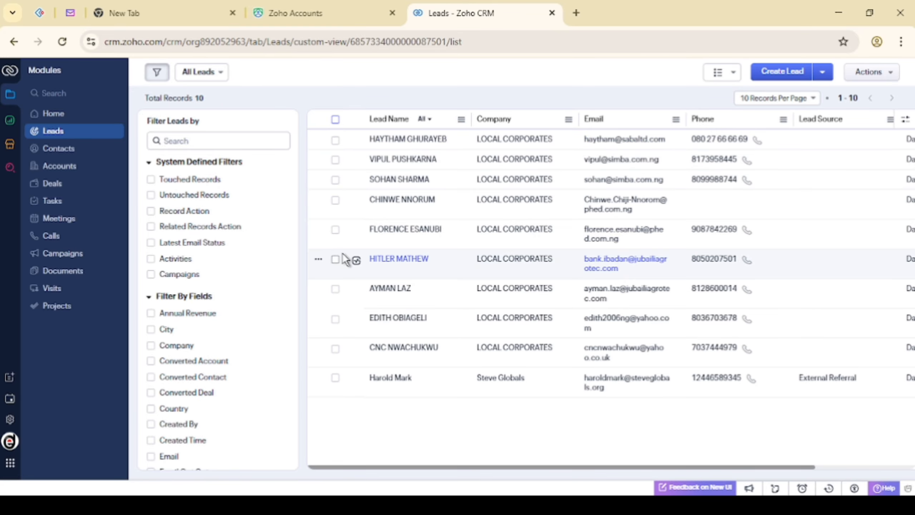